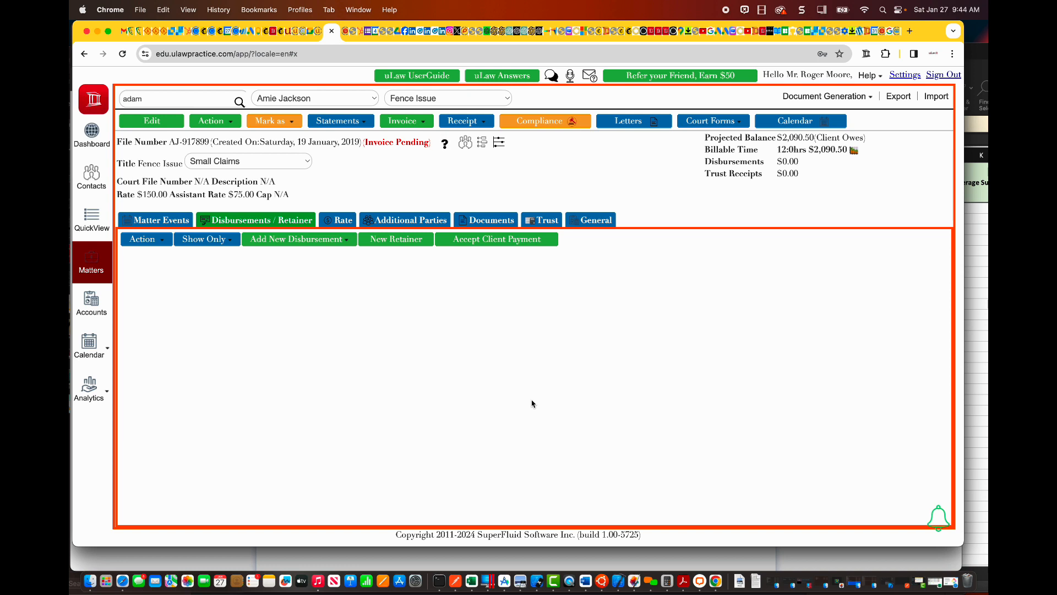
Step: Start a new Miscellaneous Expense - From General disbursement for the matter with the item name Application Fee
click(337, 245)
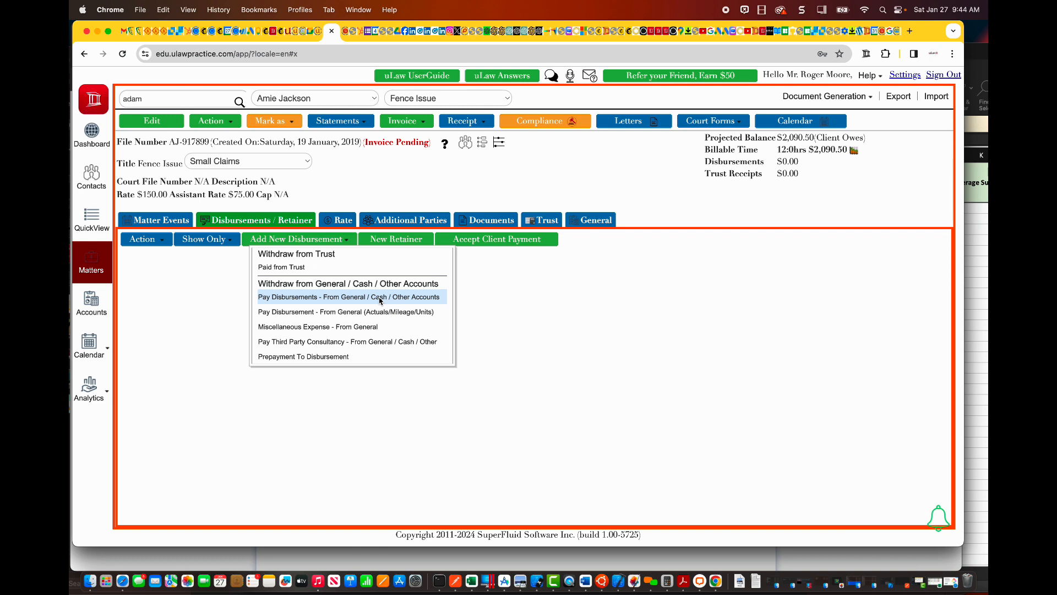
click(353, 326)
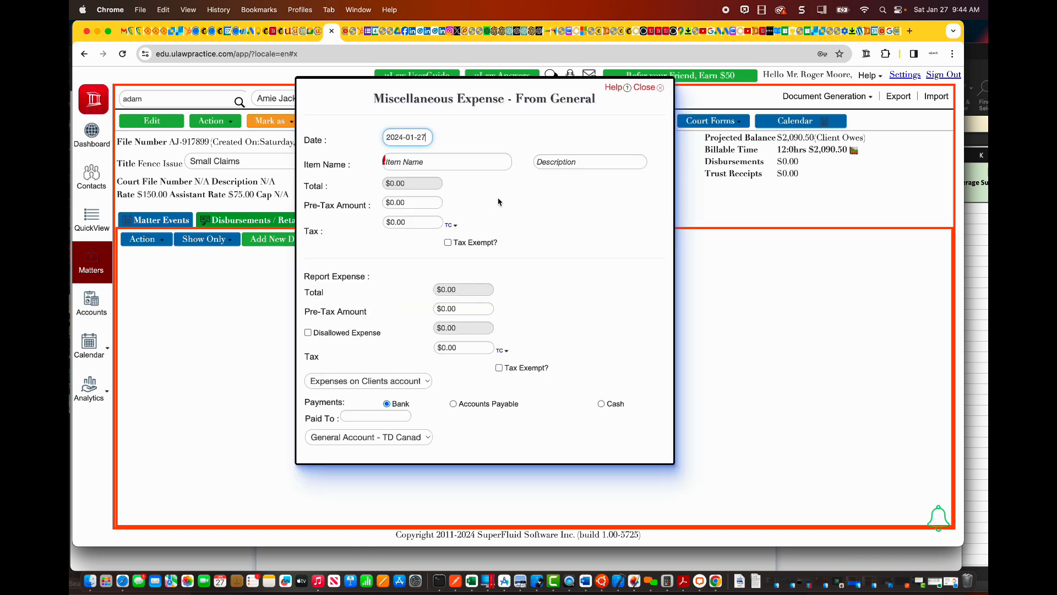
click(430, 159)
text(app)
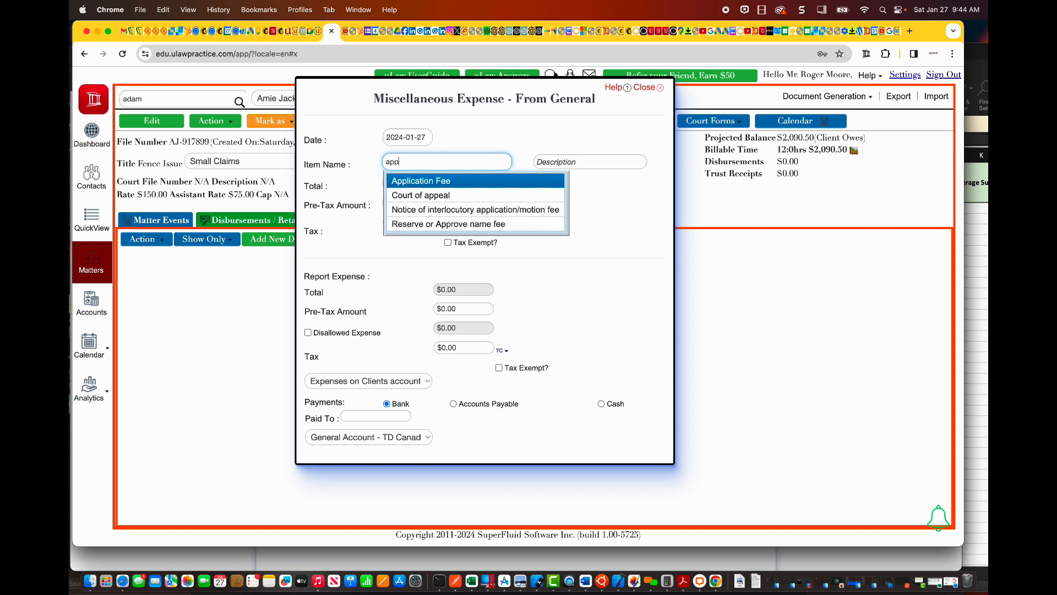
click(452, 181)
Step: Set the Application Fee's pre-tax amount to $100 and mark it as tax exempt
click(400, 203)
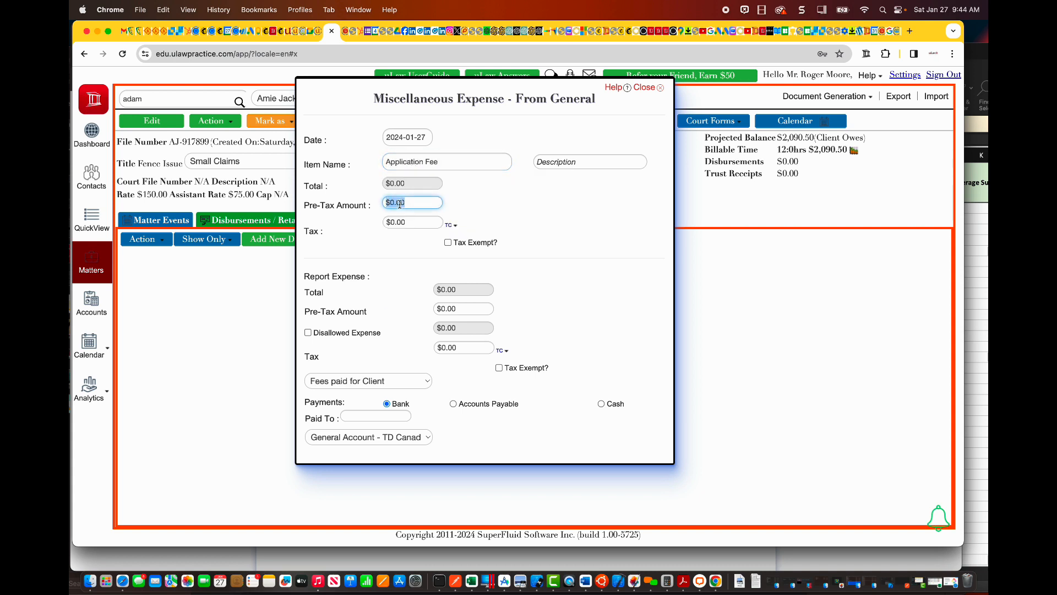
text(100)
key(Tab)
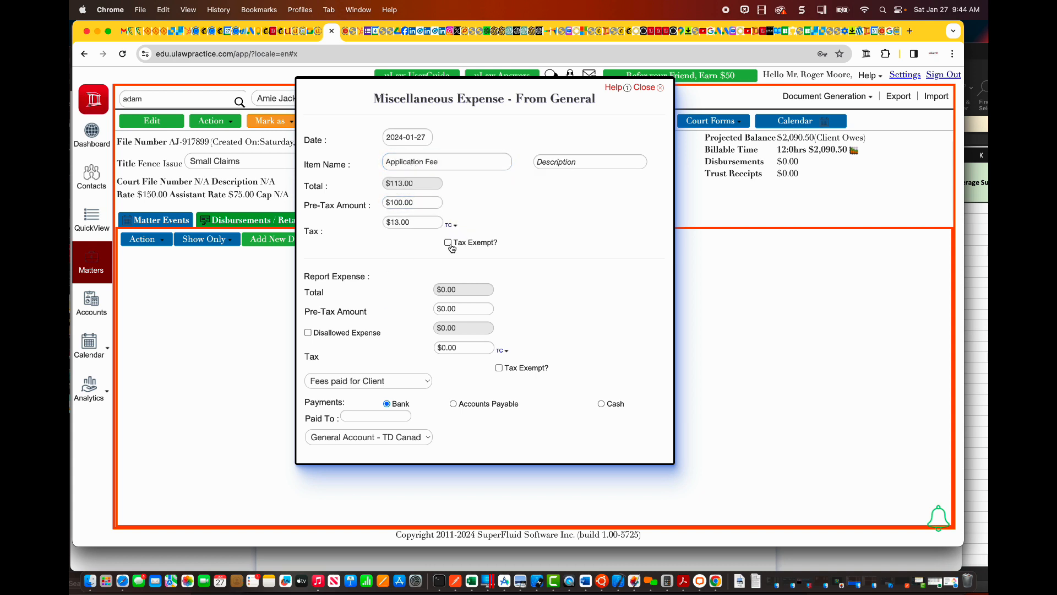
click(448, 243)
Step: Enter $100 as the reported expense's pre-tax amount, mark it as tax exempt and save the miscellaneous expense
click(449, 308)
text(100)
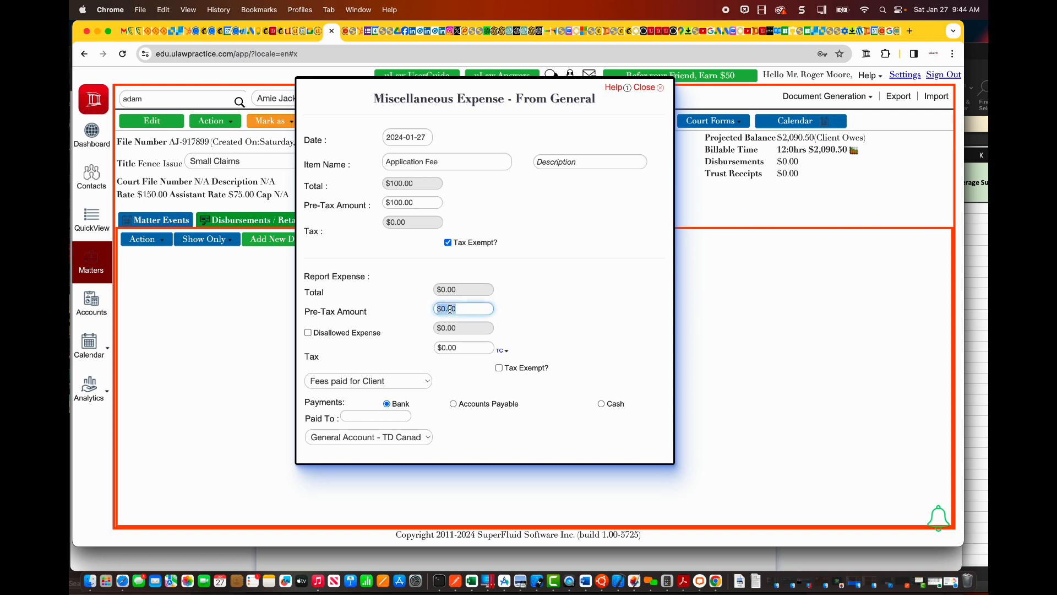
click(418, 318)
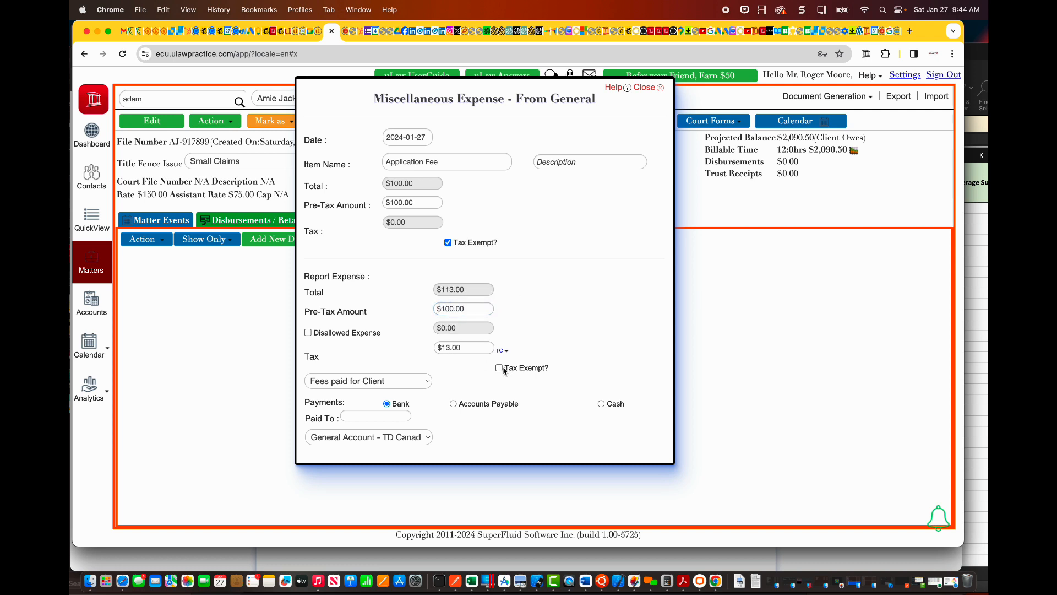
click(499, 368)
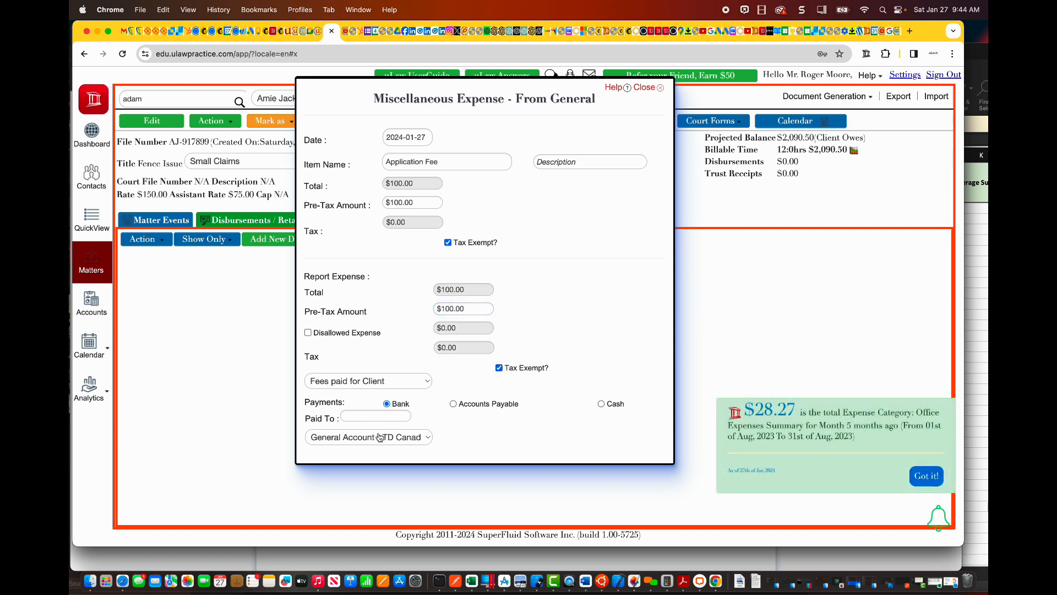
scroll(358, 444, down, 3)
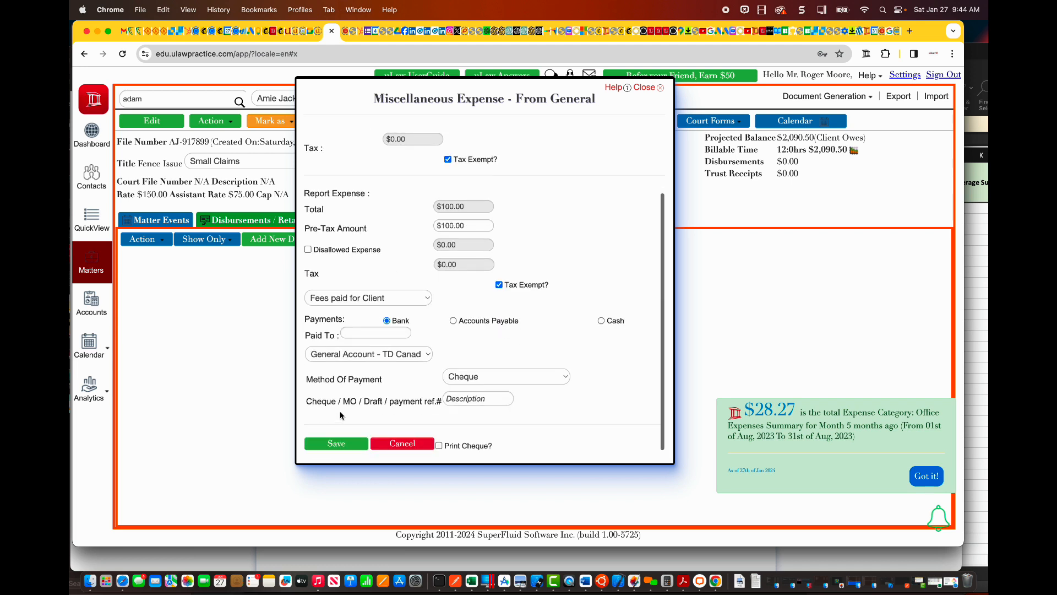
click(336, 444)
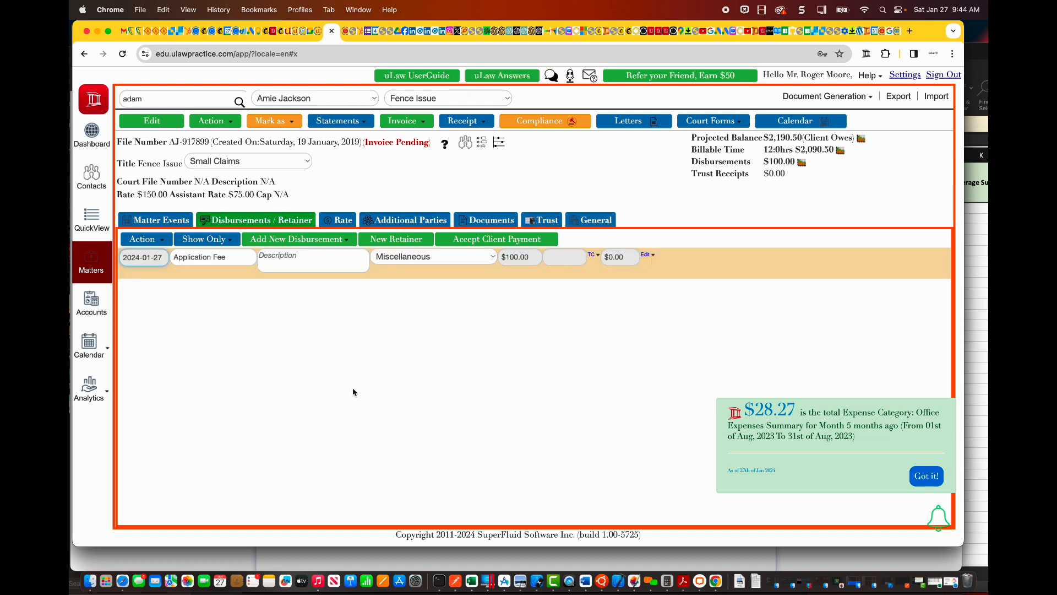
Step: Start a new Pay Disbursement - From General (Actuals/Mileage/Units) entry with the item name Assignment fee
click(298, 240)
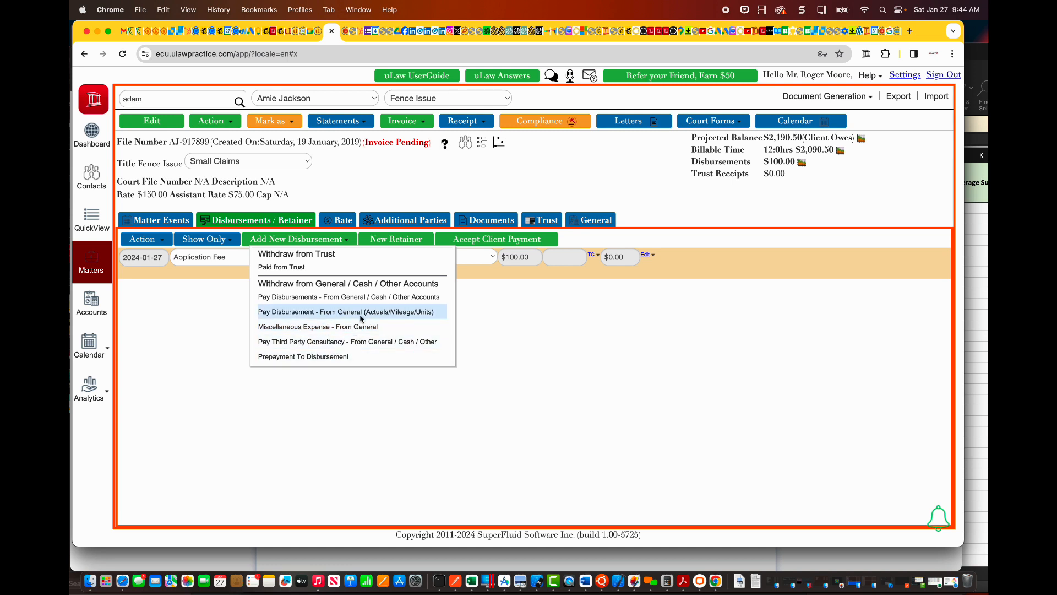
click(337, 312)
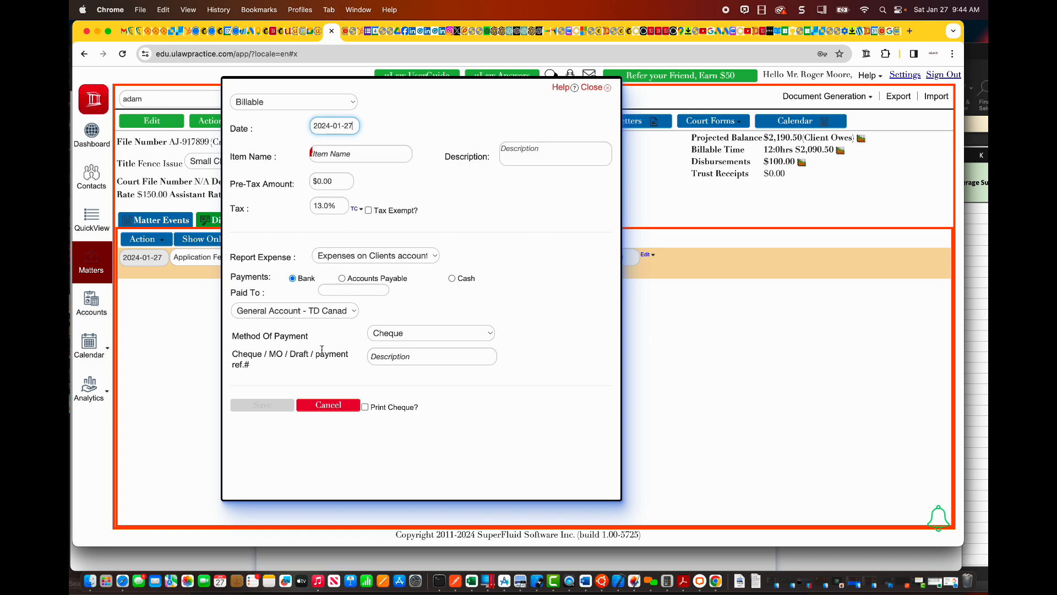
click(357, 259)
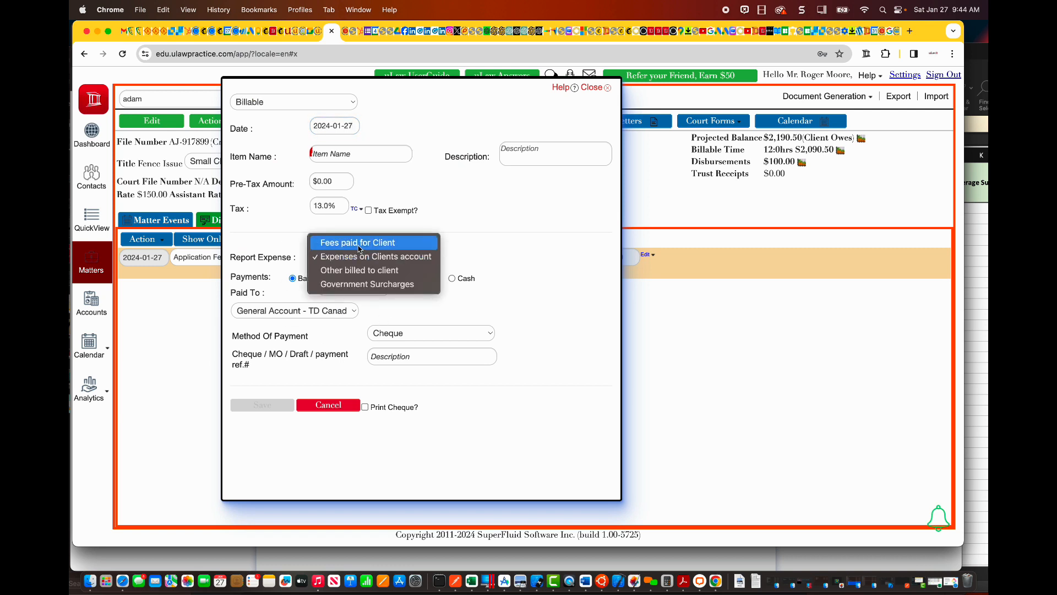
click(510, 248)
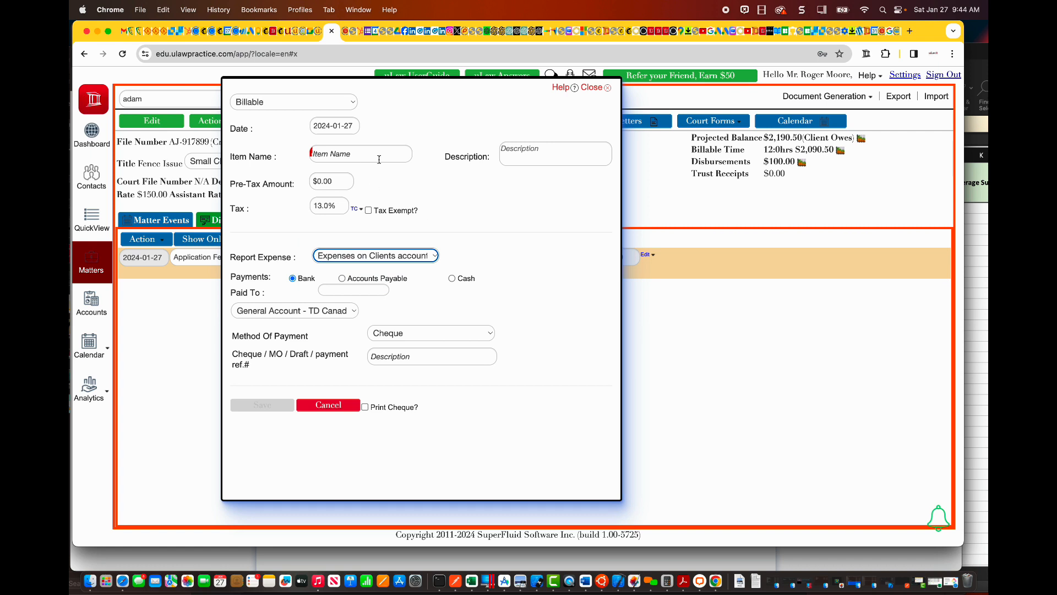
click(337, 155)
text(fe)
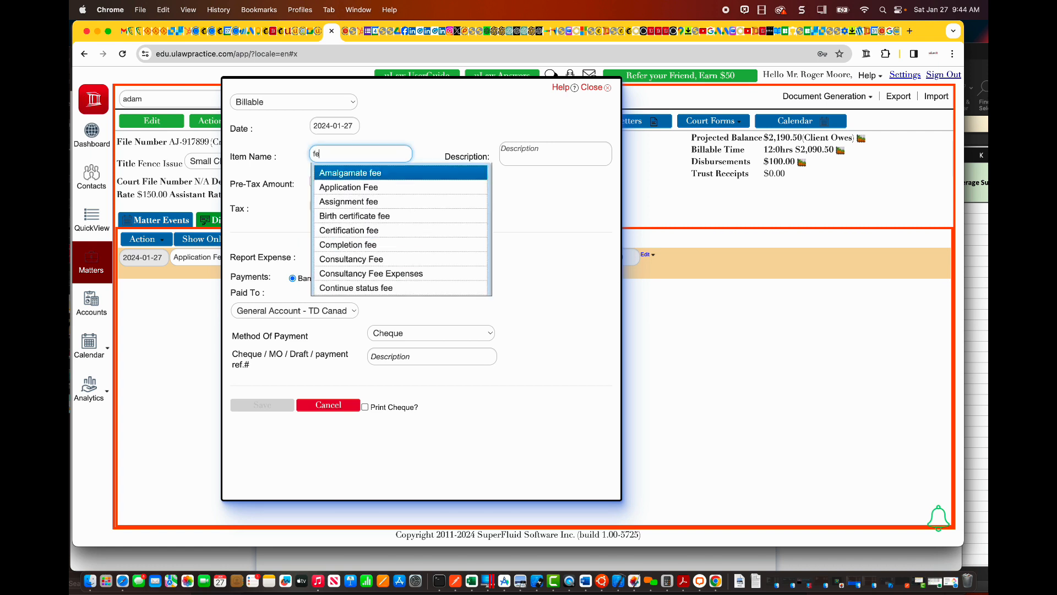
text(e)
click(349, 202)
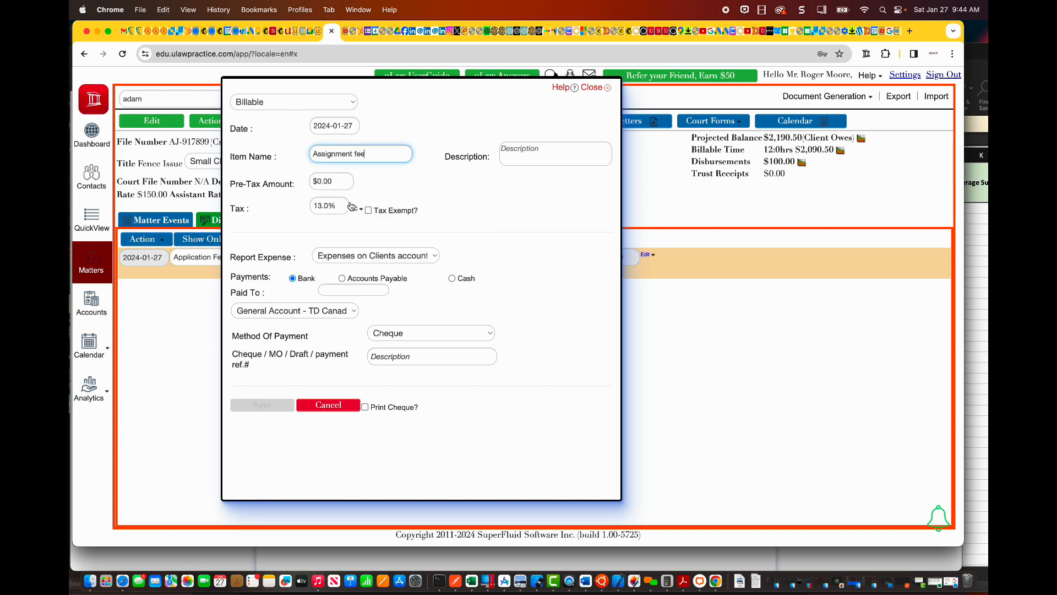
Step: Give the Assignment fee a pre-tax amount of $100, make it tax exempt and save the disbursement
click(326, 182)
text(1)
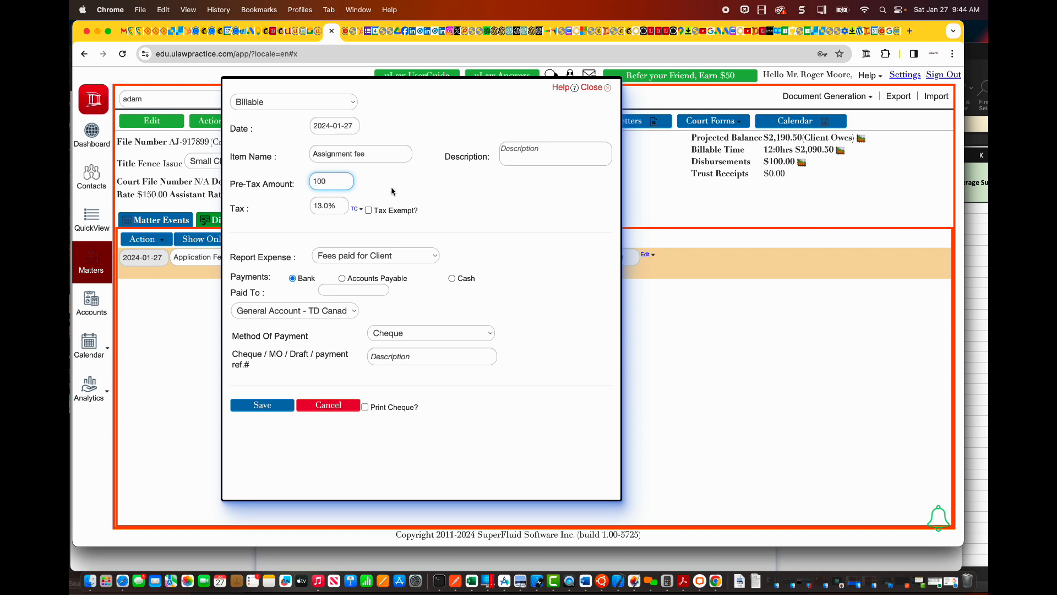
click(391, 191)
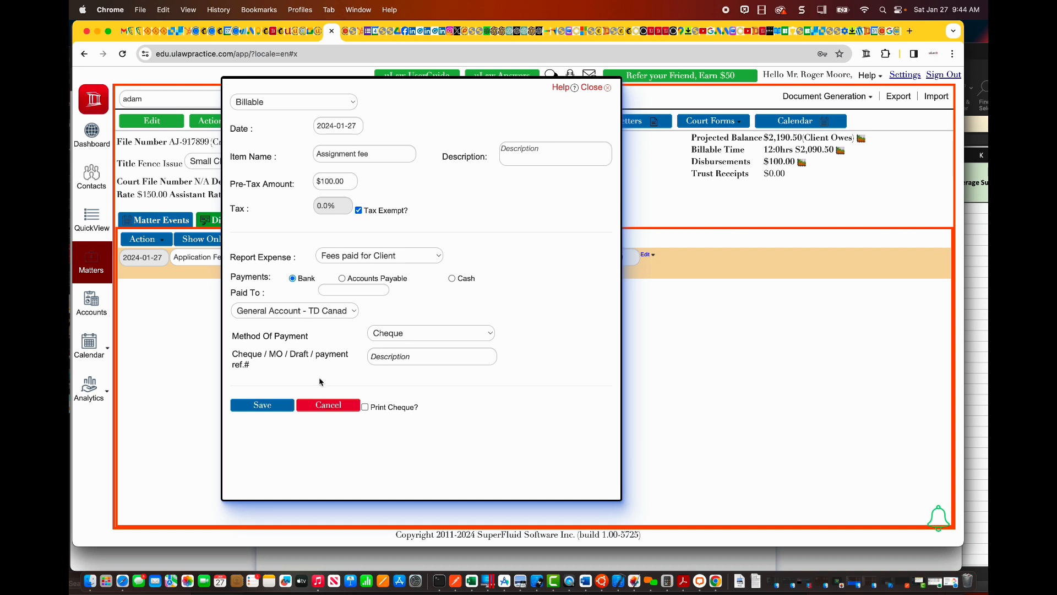
click(286, 402)
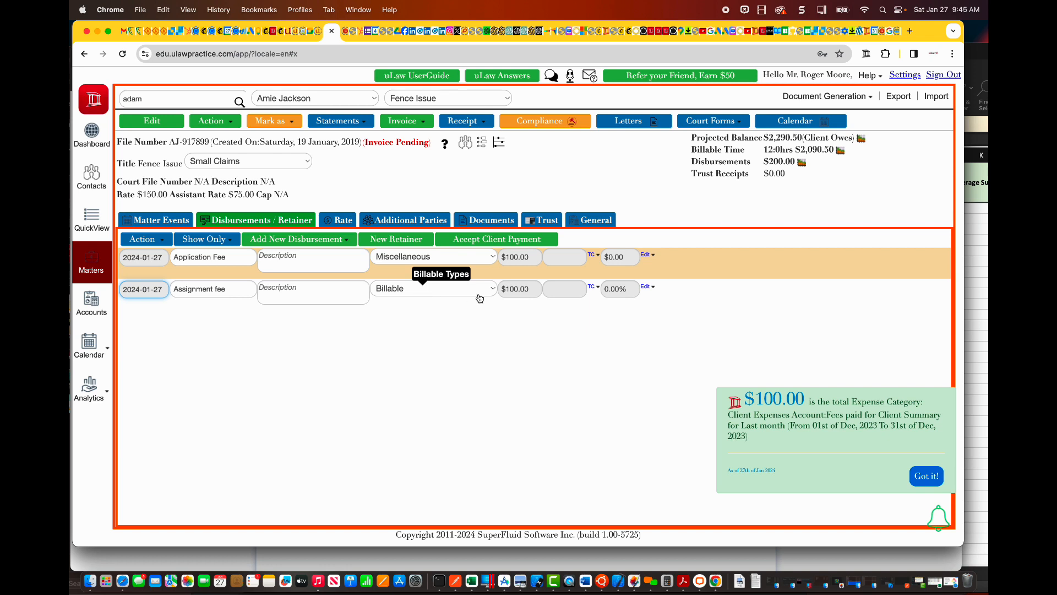
Step: Complete an invoice for the matter as a Disbursements Only partial invoice, skipping the preview
click(404, 124)
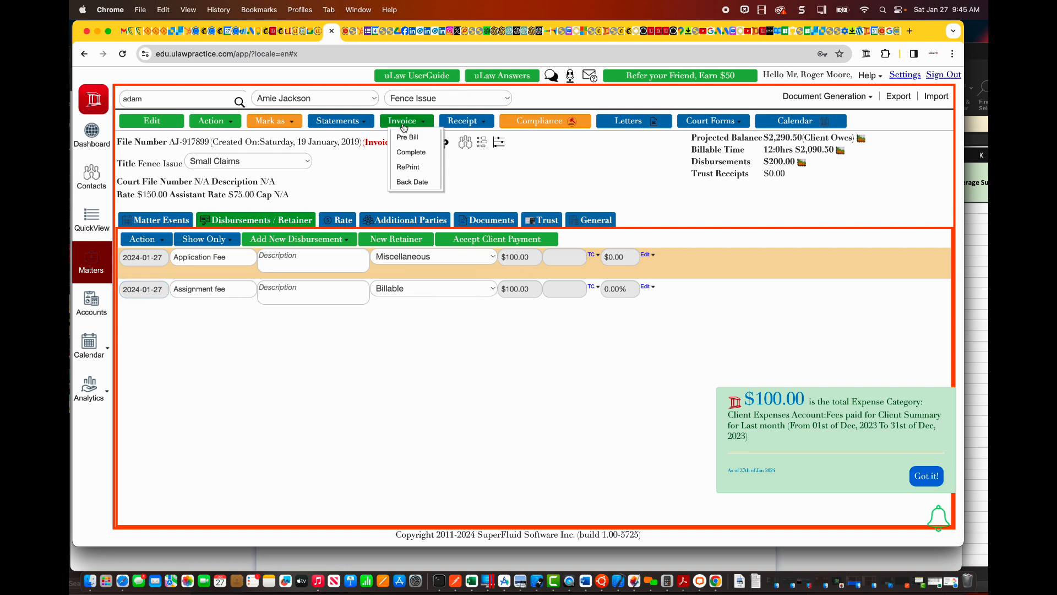
click(423, 158)
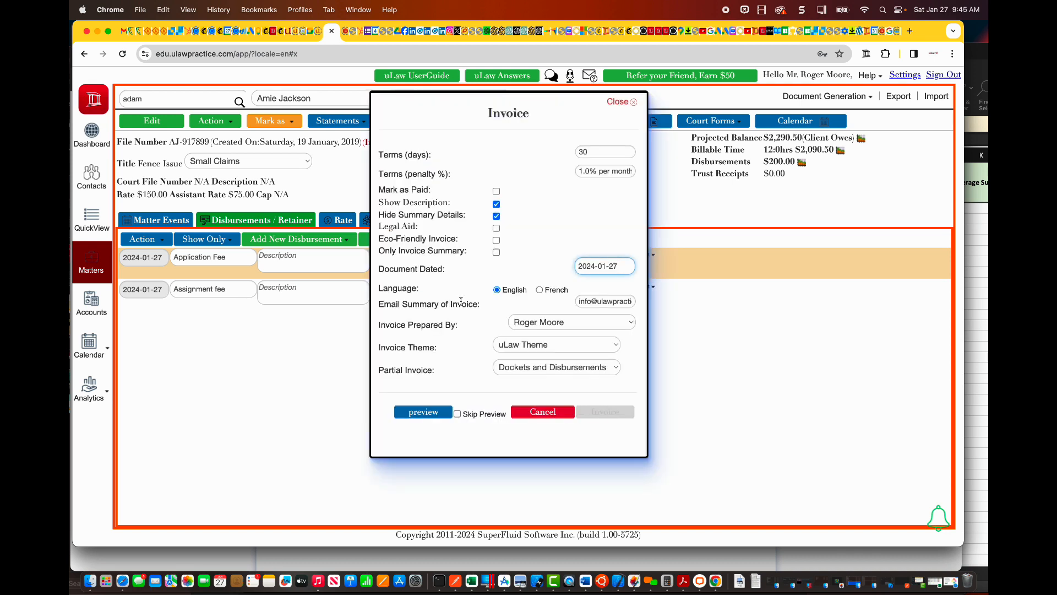
click(531, 365)
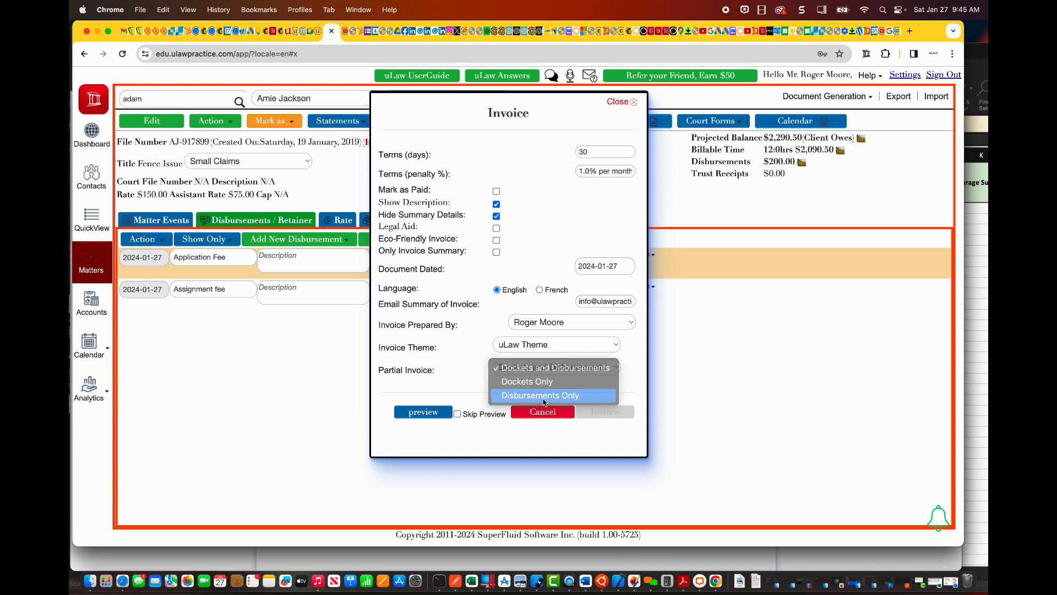
click(544, 396)
click(458, 414)
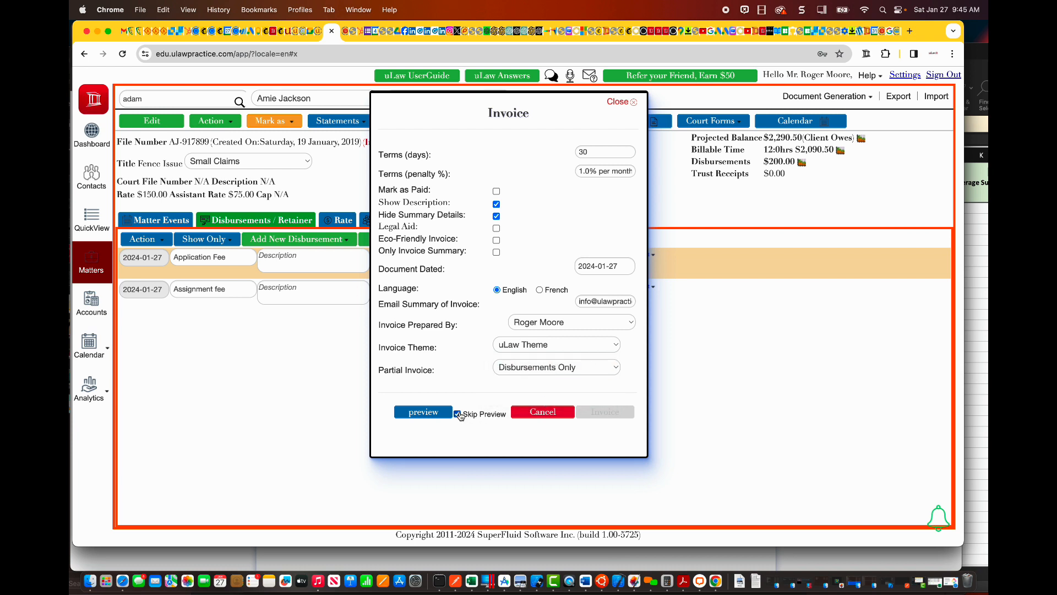
click(605, 412)
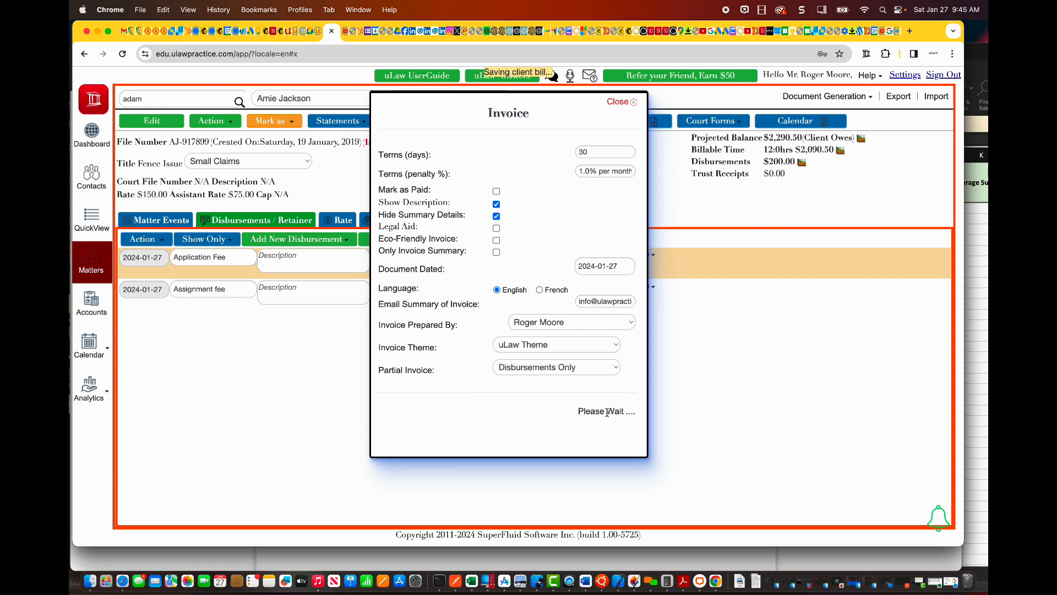
click(606, 402)
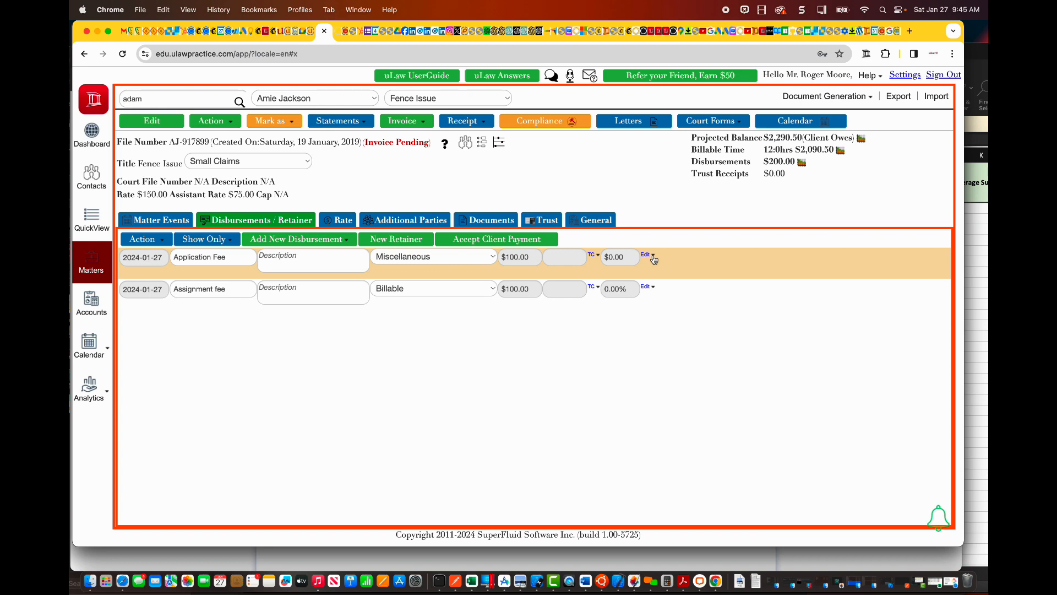
click(214, 122)
scroll(236, 370, down, 2)
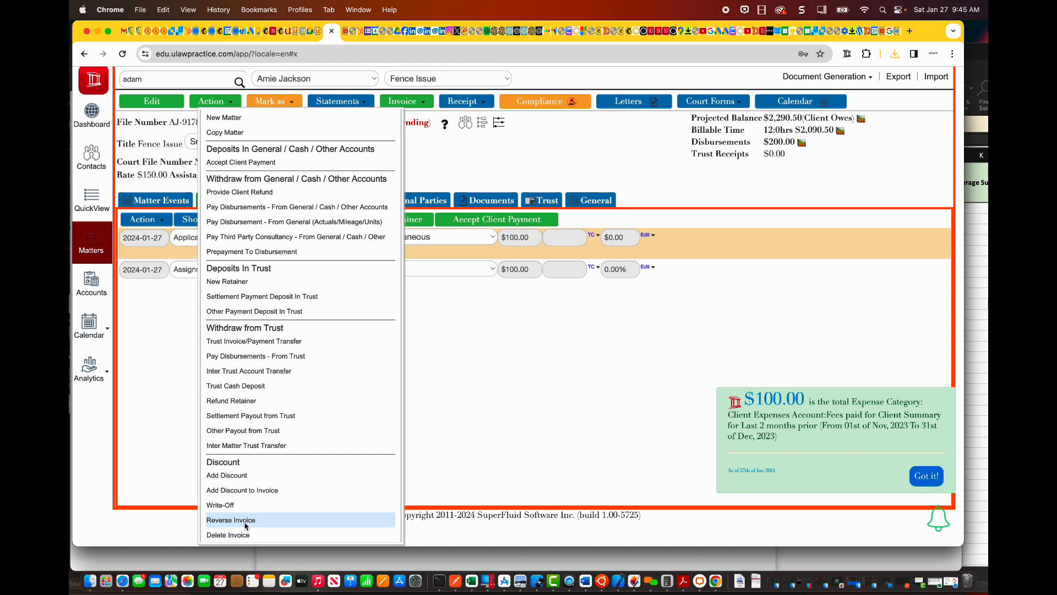
click(531, 390)
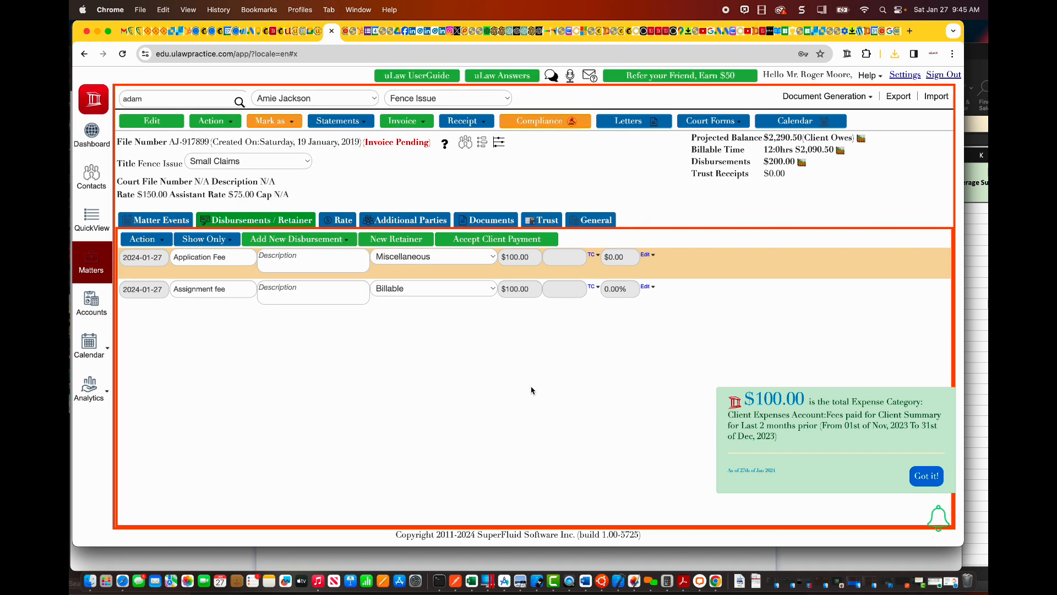
Step: Open the firm's Royal Bank of Canada account in the accounts section to look at its transactions
click(89, 306)
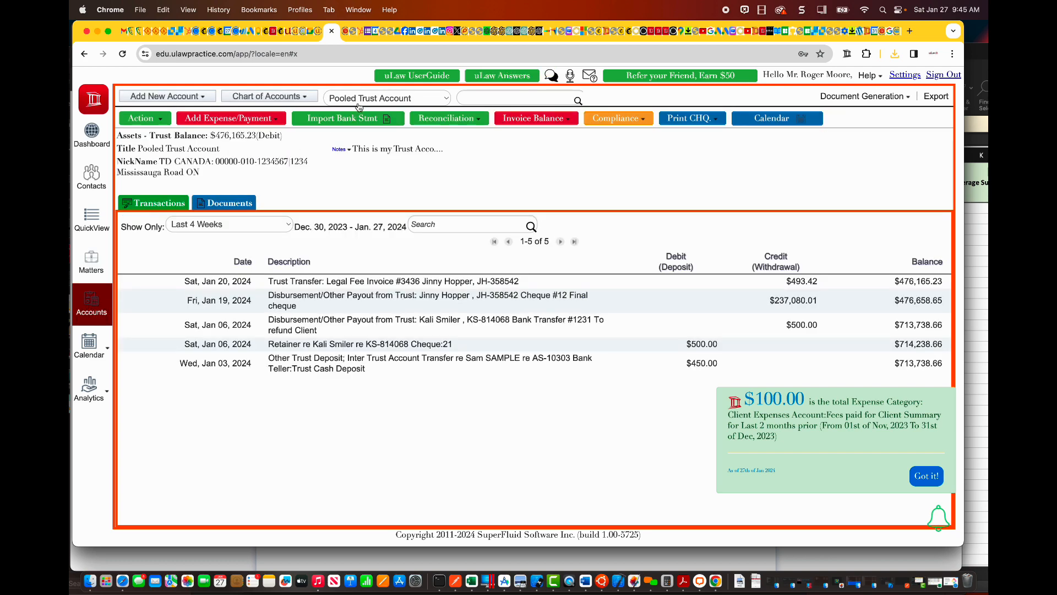
click(363, 100)
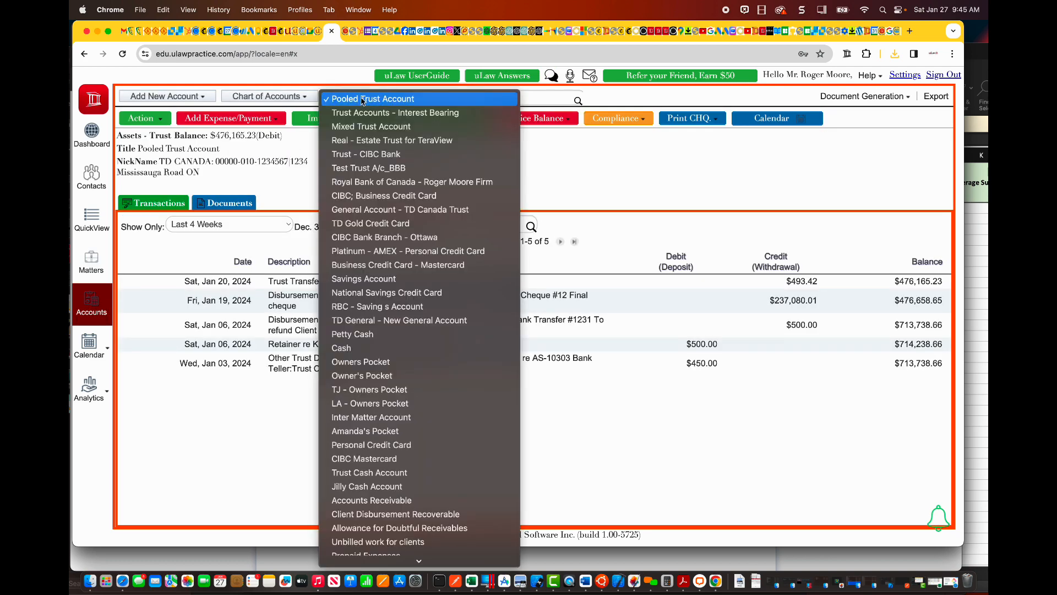
click(397, 187)
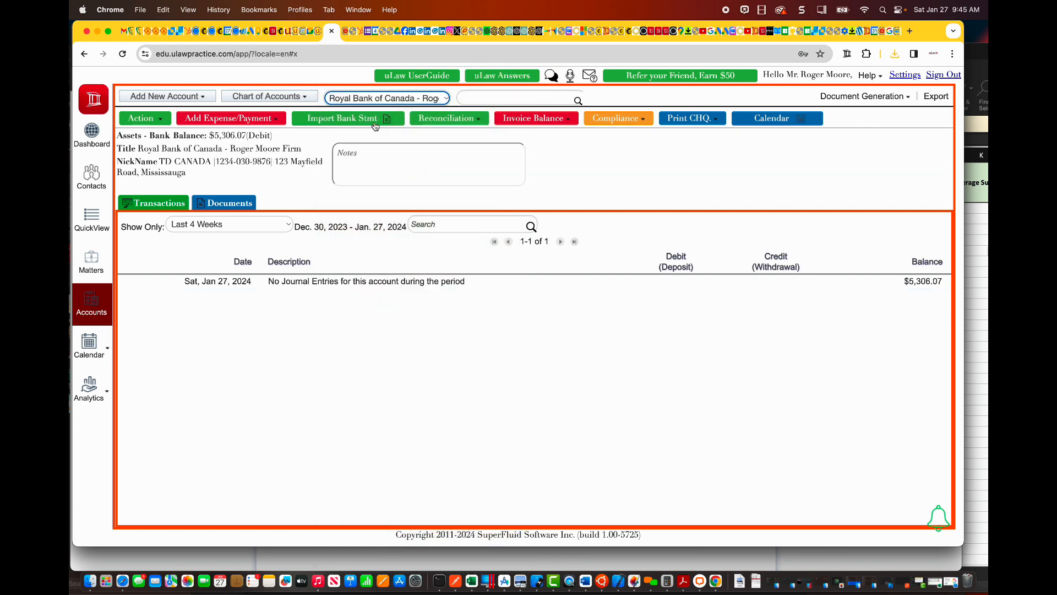
Step: Examine the Application Fee and Assignment fee entries in the General Account - TD Canada Trust transactions, and return to the matter
click(381, 97)
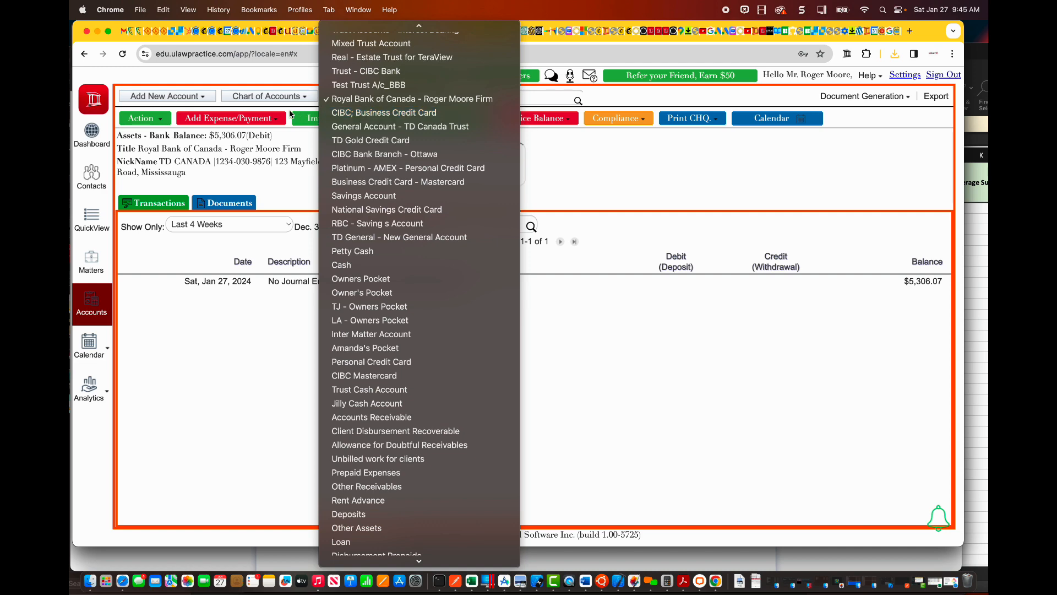
click(266, 96)
mouse_move(267, 133)
mouse_move(322, 127)
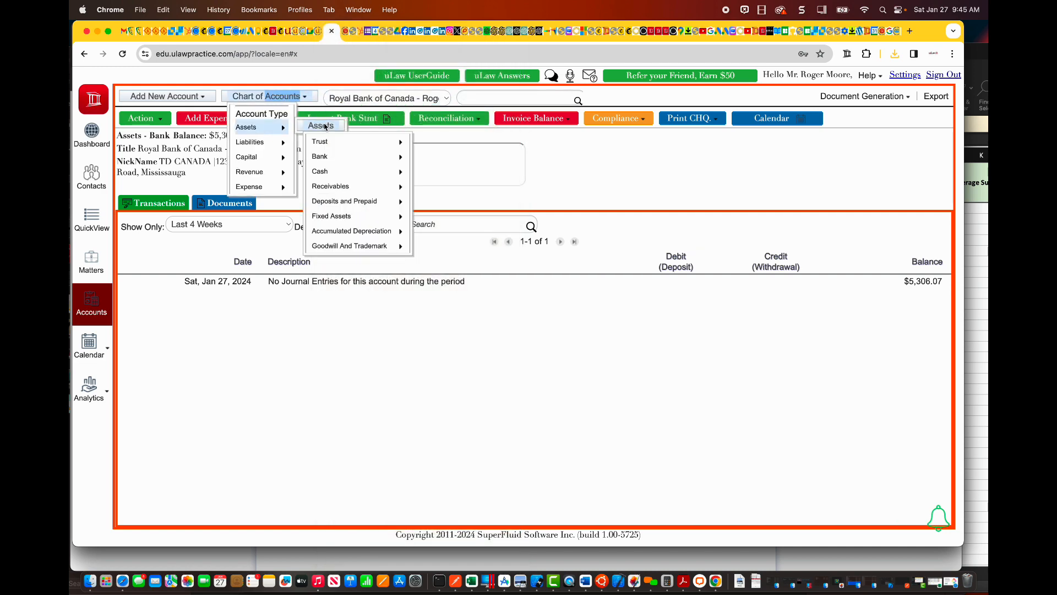
mouse_move(339, 154)
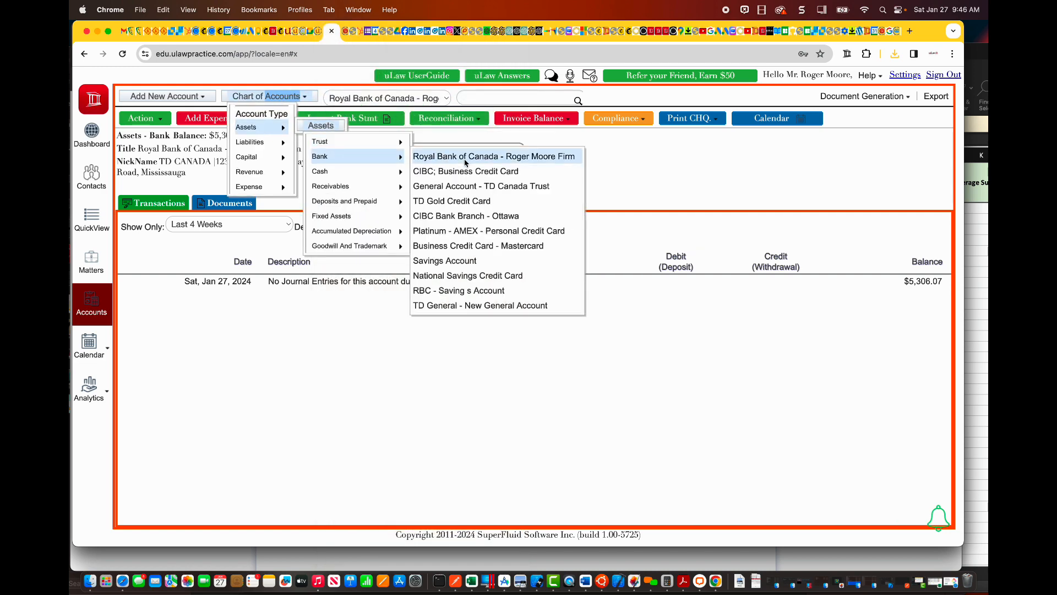
click(475, 186)
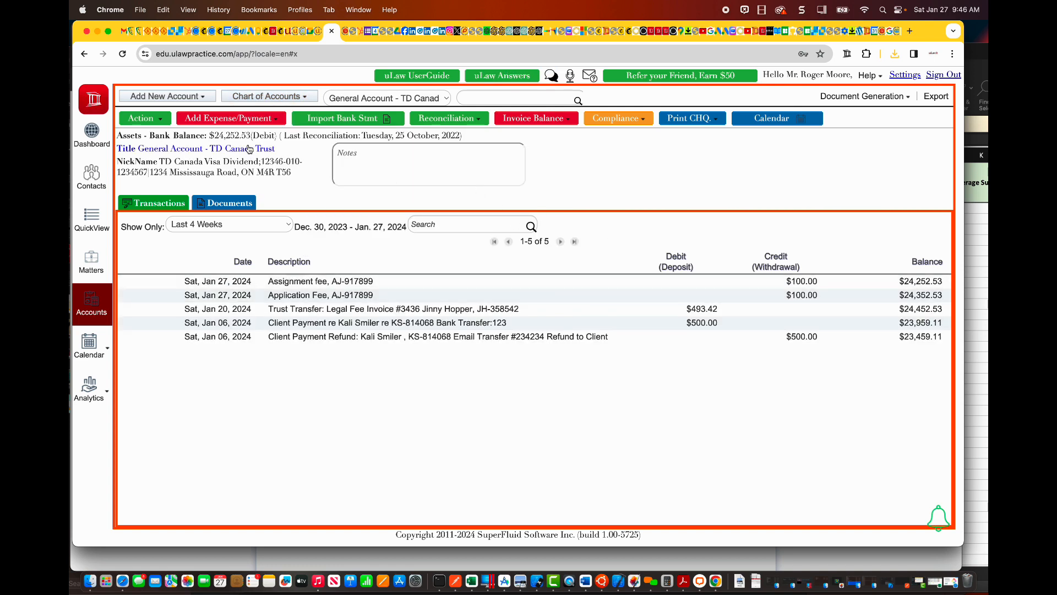
click(807, 292)
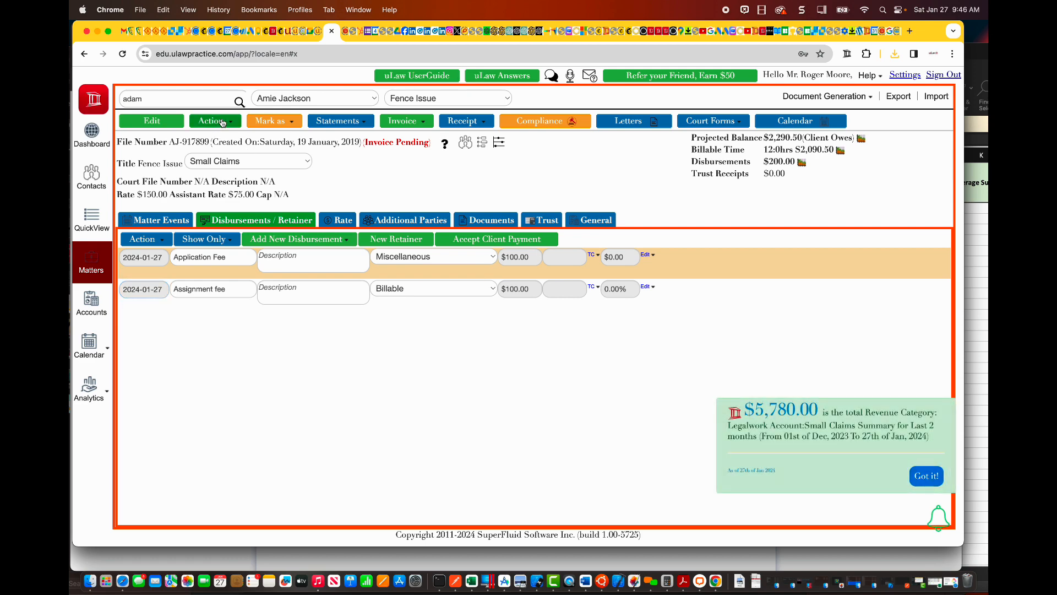
Step: Enable the Admin and Recon-Admin administrator modes from the general account in the accounts section
click(90, 304)
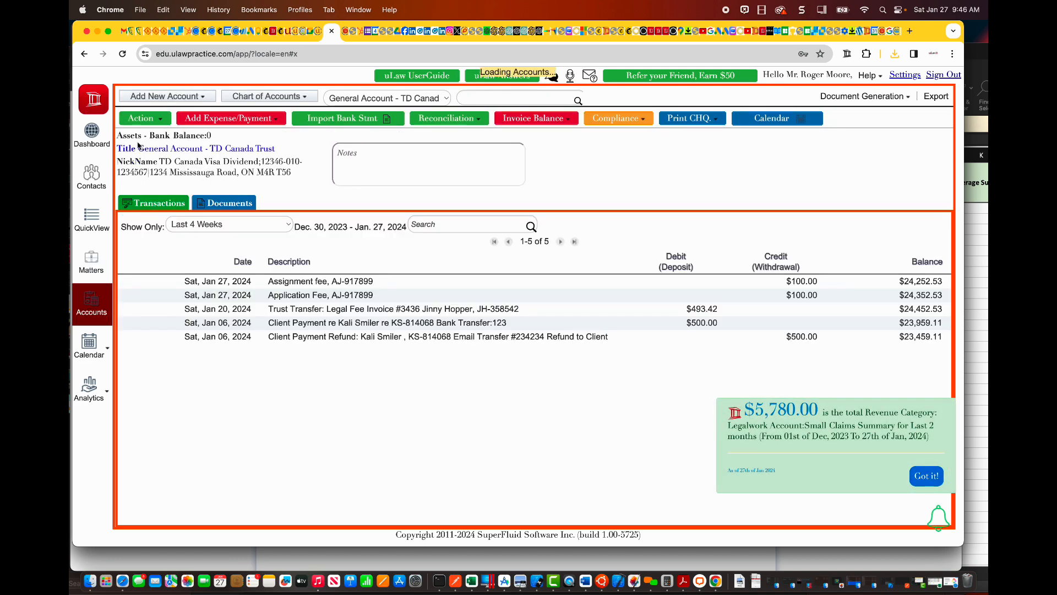
click(146, 122)
mouse_move(175, 282)
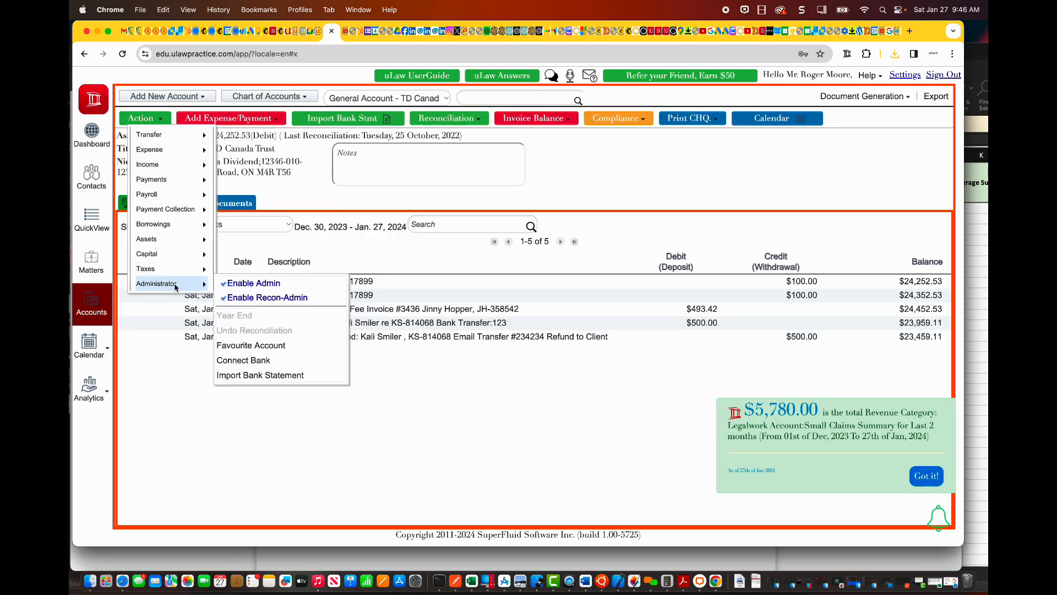
click(240, 282)
click(143, 122)
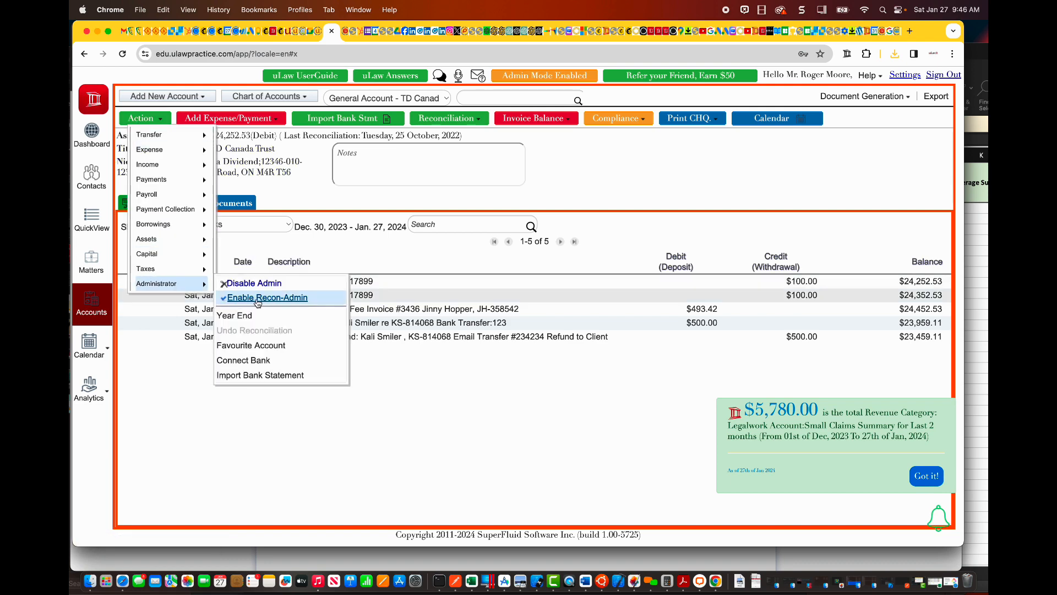
click(248, 298)
Step: Return to the matter and reverse the Assignment fee disbursement on its disbursements invoice
click(110, 270)
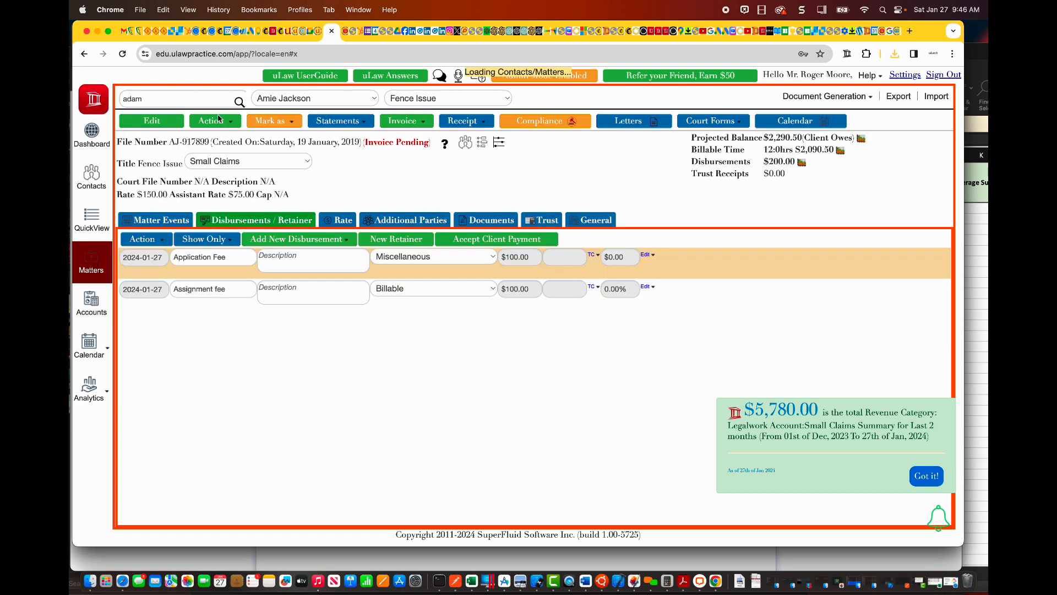
click(218, 124)
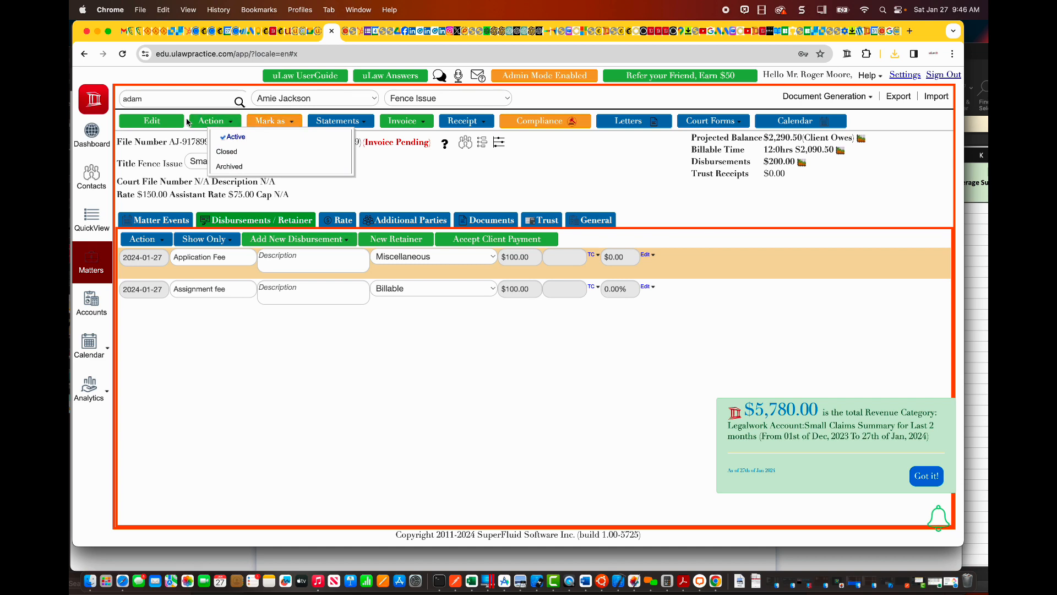
click(203, 126)
scroll(269, 484, down, 1)
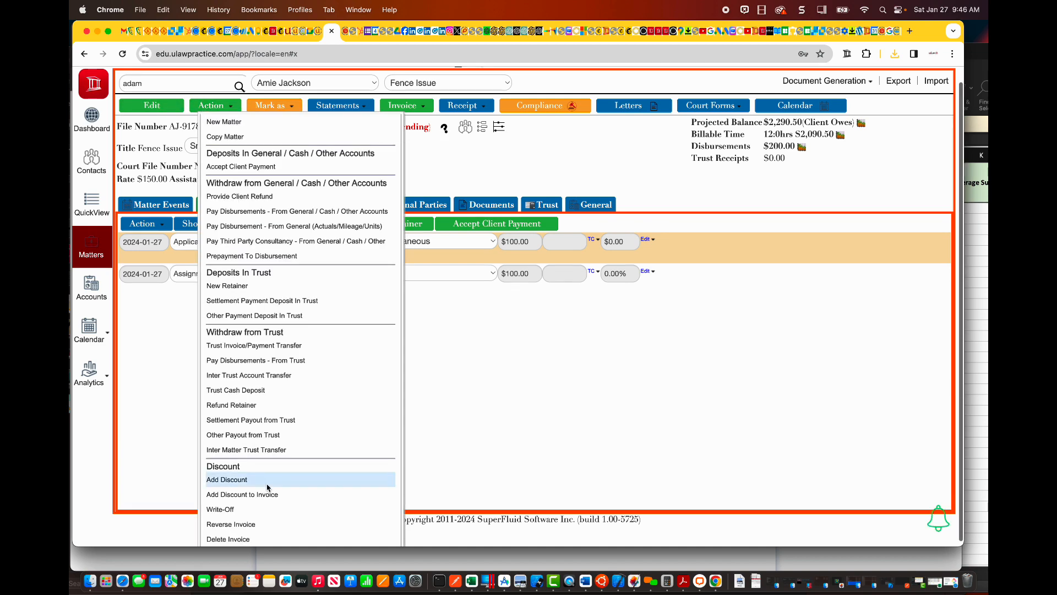
click(255, 524)
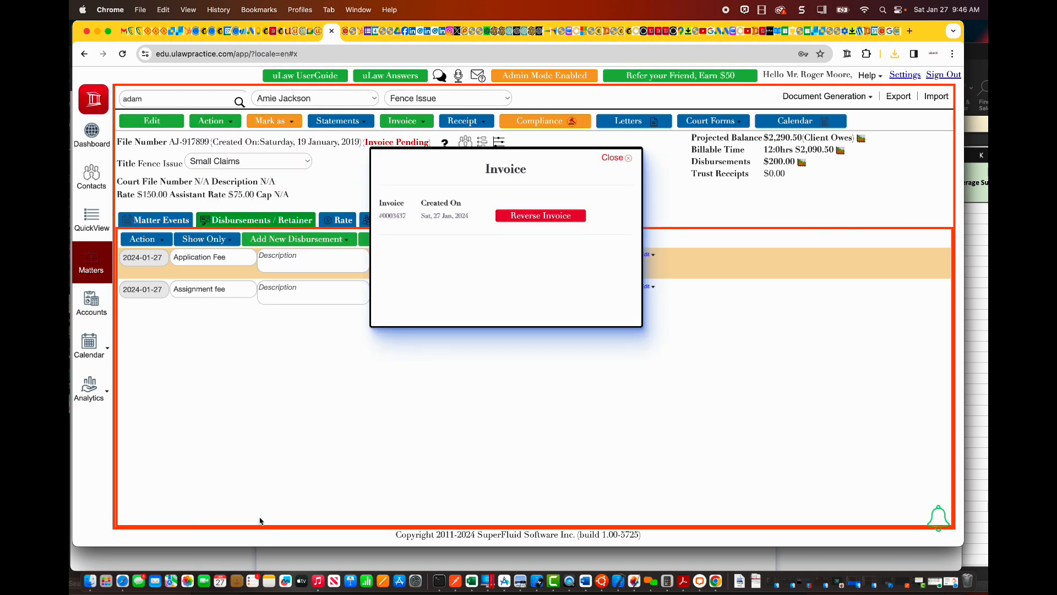
click(539, 220)
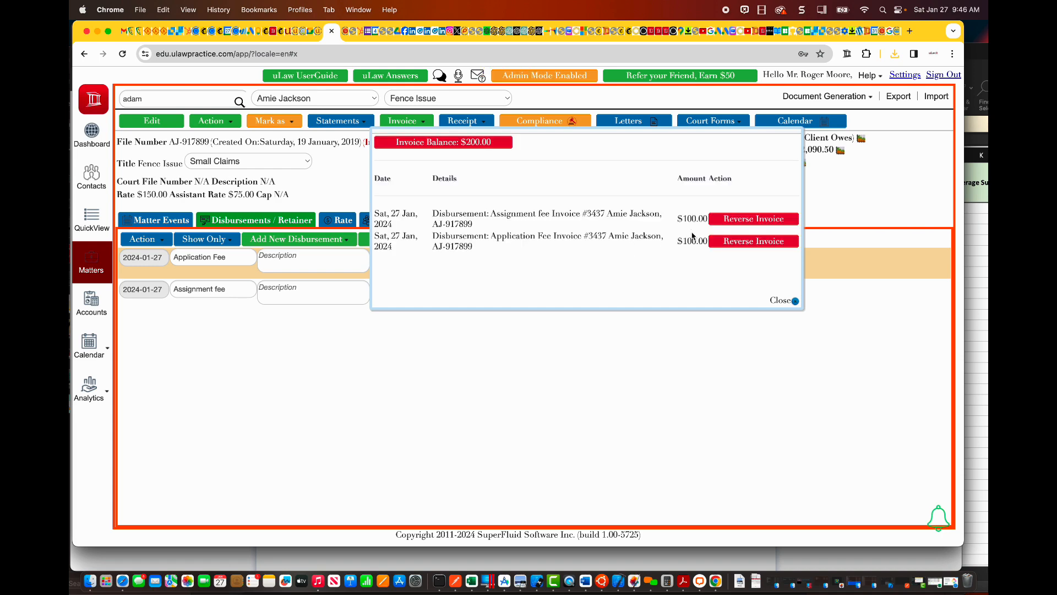
click(754, 220)
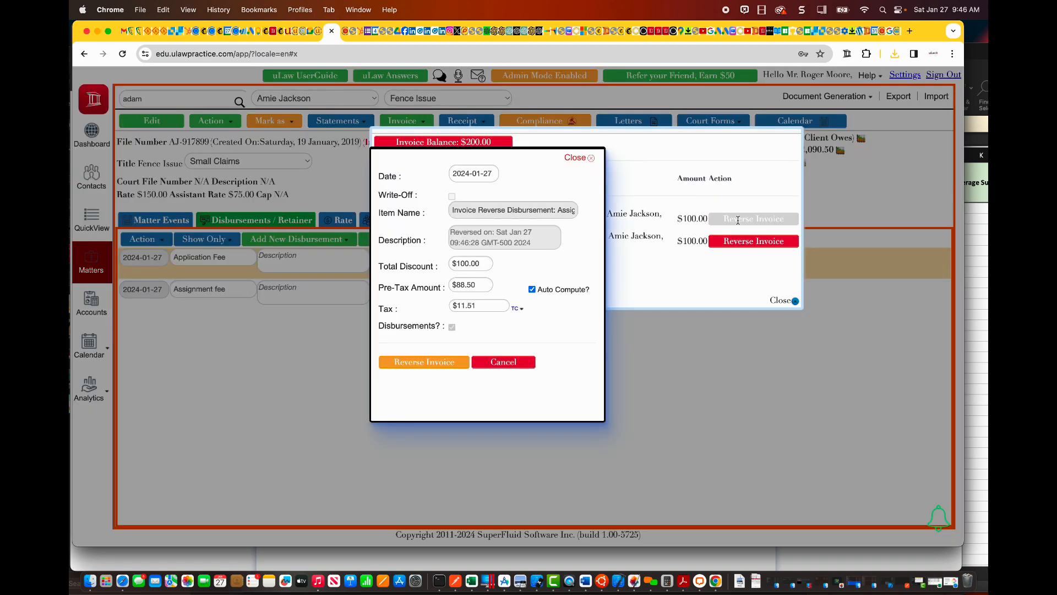
click(434, 364)
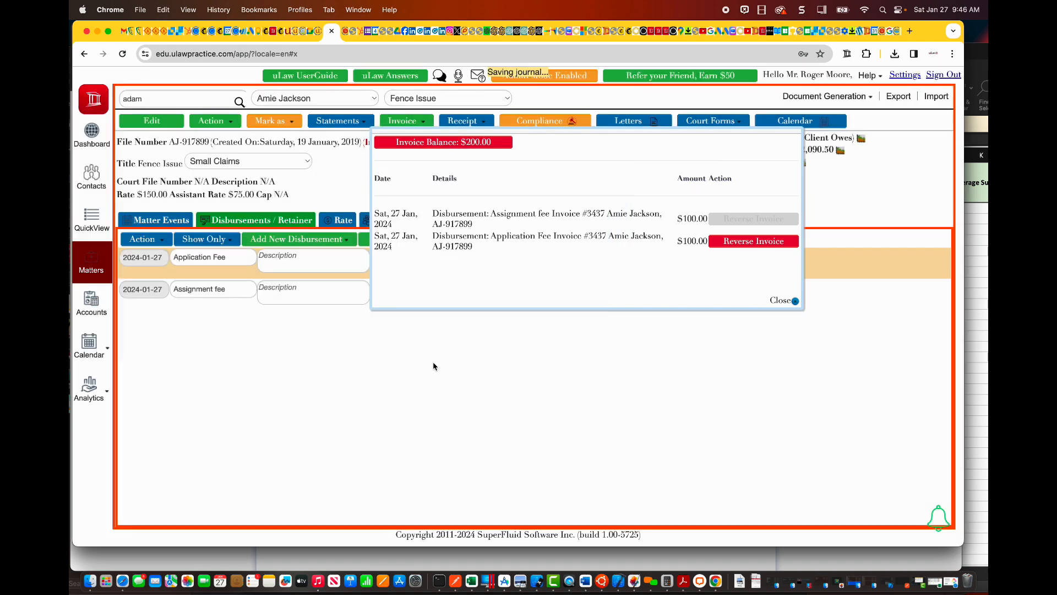
Step: Reverse the Application Fee disbursement on the same invoice and close the invoice balance list
click(739, 242)
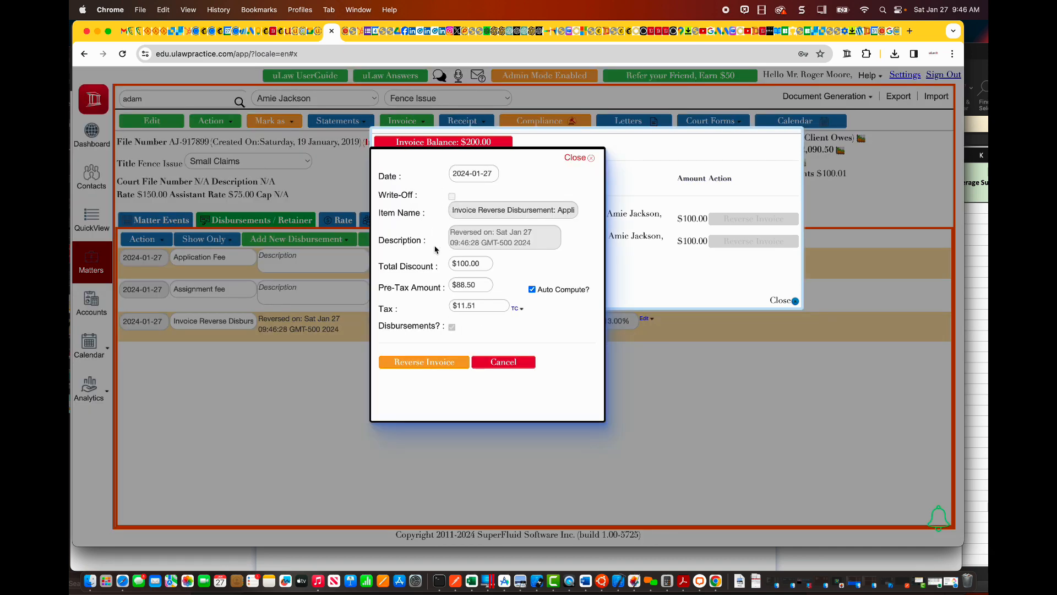
click(408, 362)
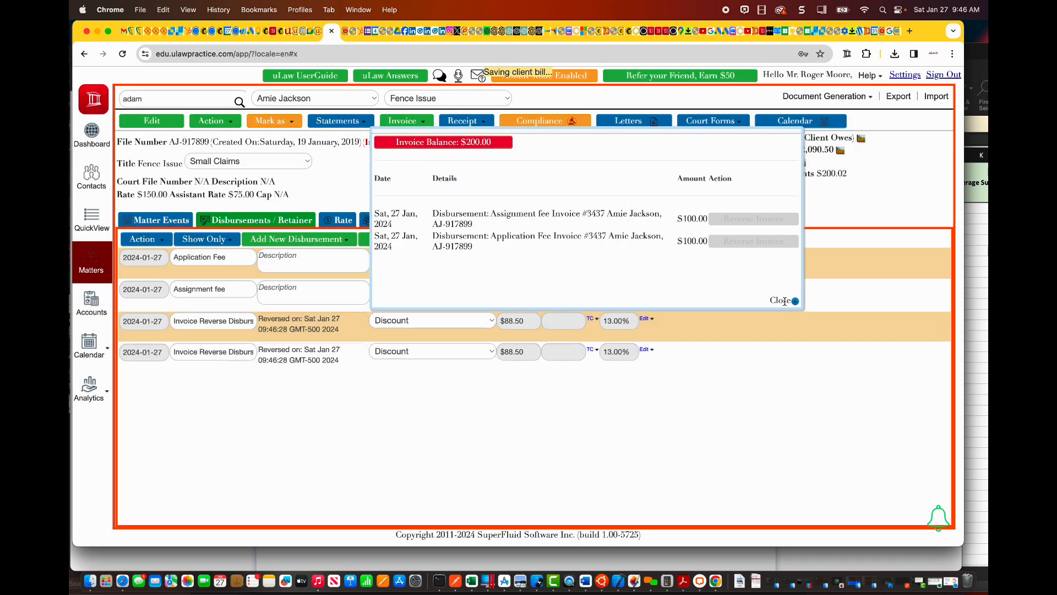
click(784, 301)
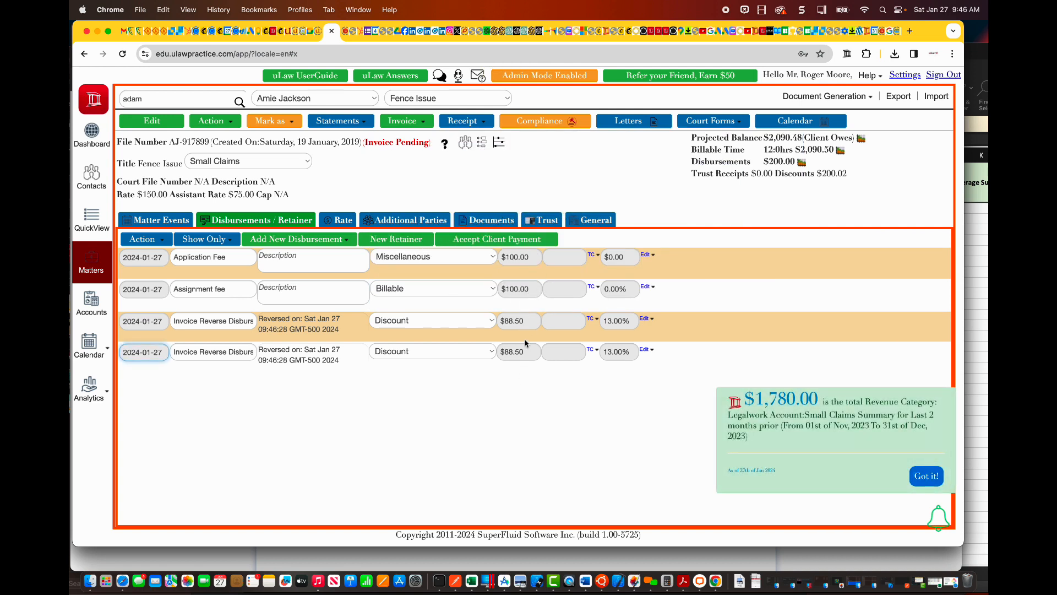
Step: Set the Assignment fee reversal discount to a $100 pre-tax amount and $0 tax, then unlock it as administrator and re-post it
click(646, 319)
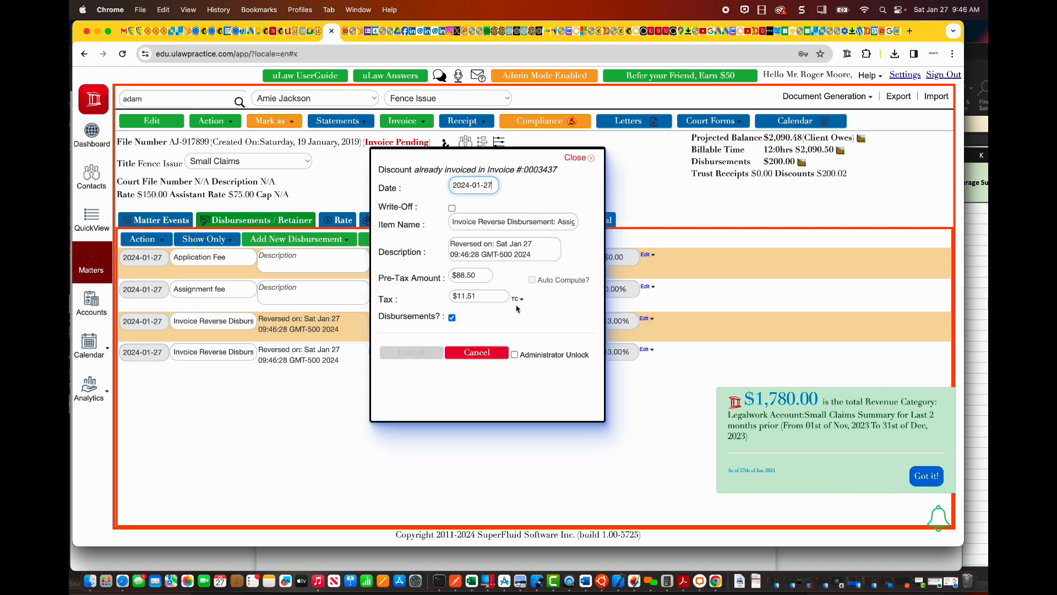
triple_click(471, 274)
text(100)
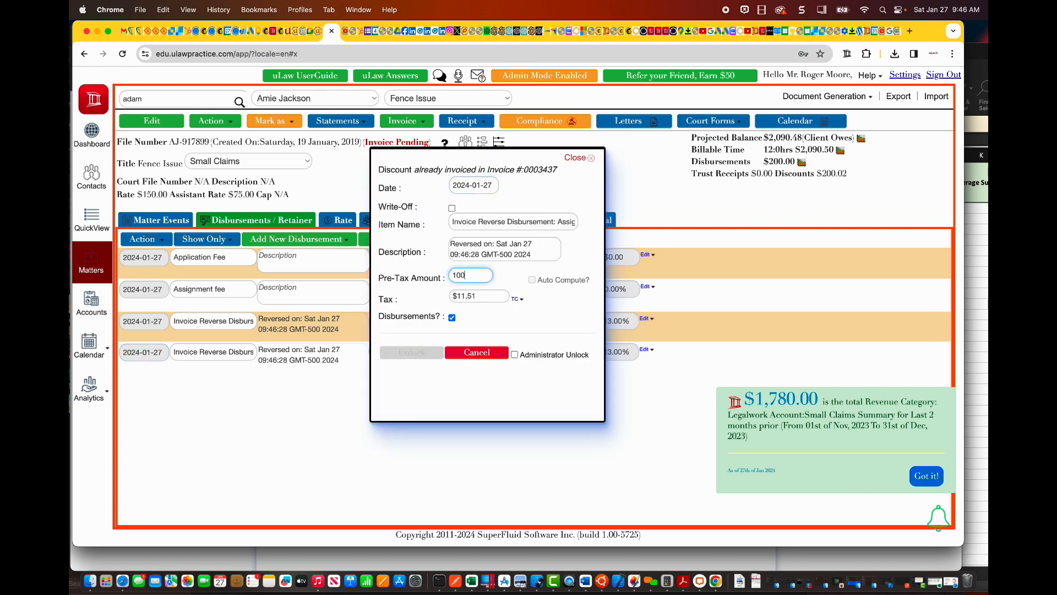
key(Tab)
text(0)
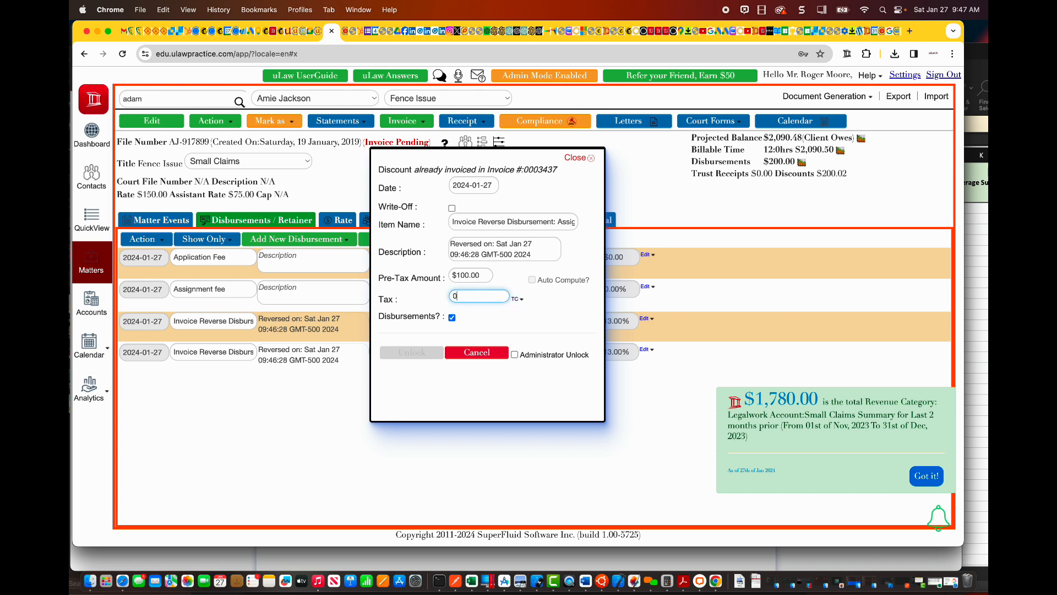
click(515, 355)
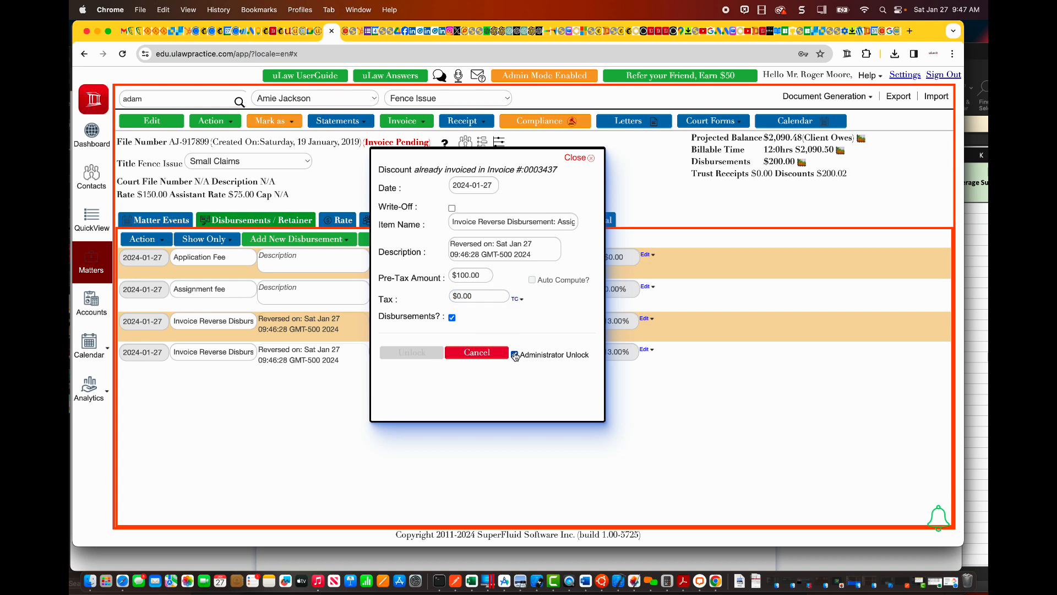
click(388, 350)
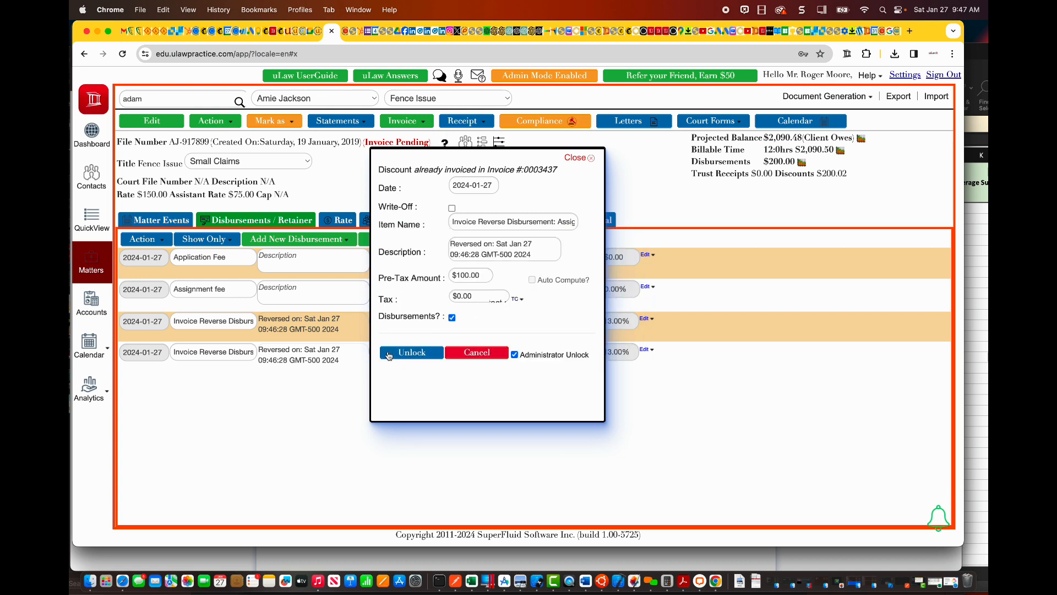
click(388, 355)
click(406, 290)
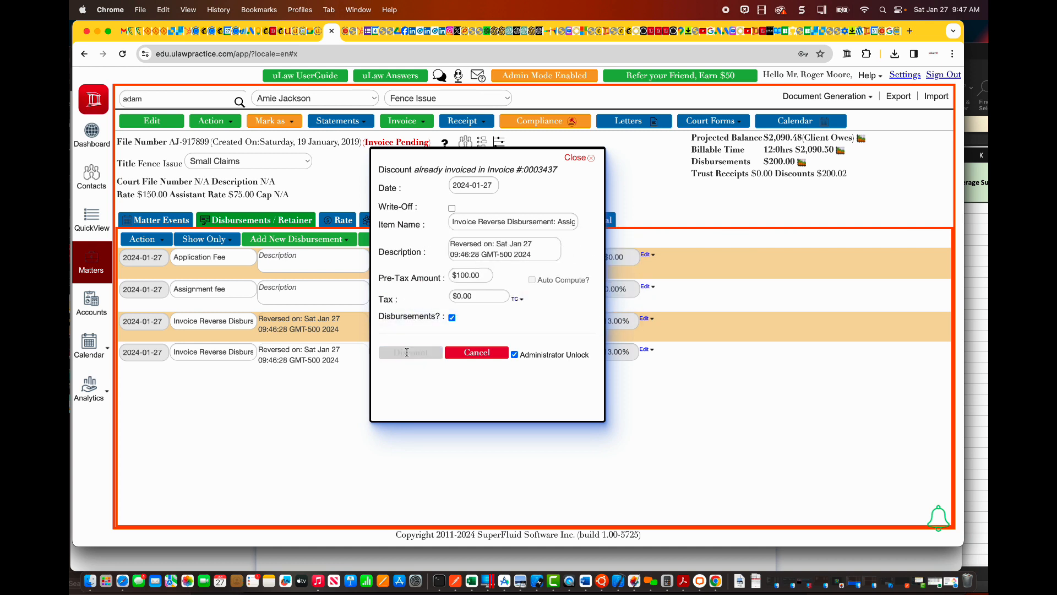
click(407, 353)
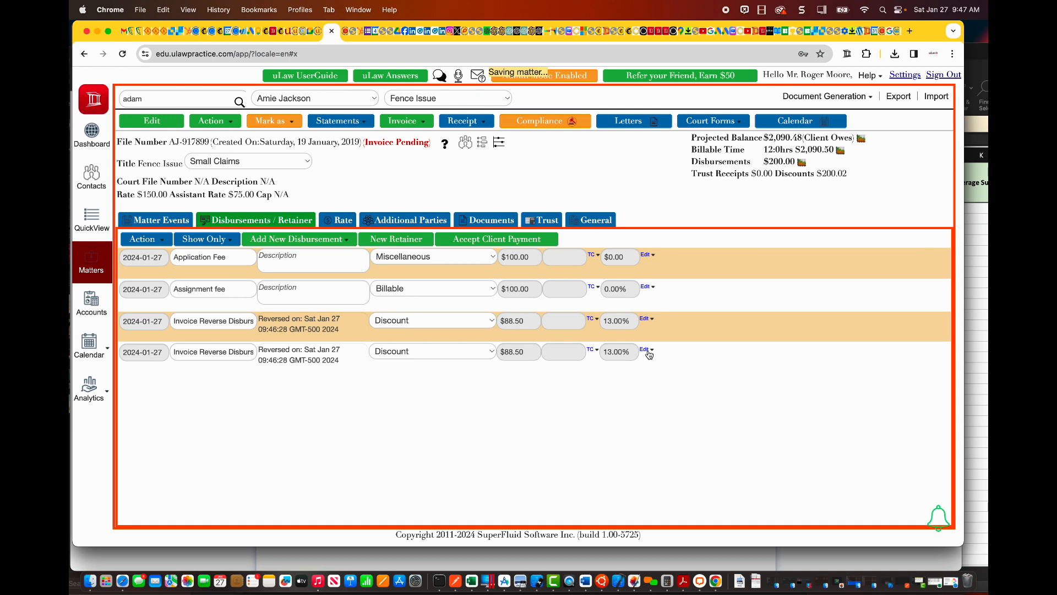
Step: Correct the Application Fee reversal discount to a $100 pre-tax amount and $0 tax, using the administrator unlock to re-post it
click(649, 350)
click(652, 367)
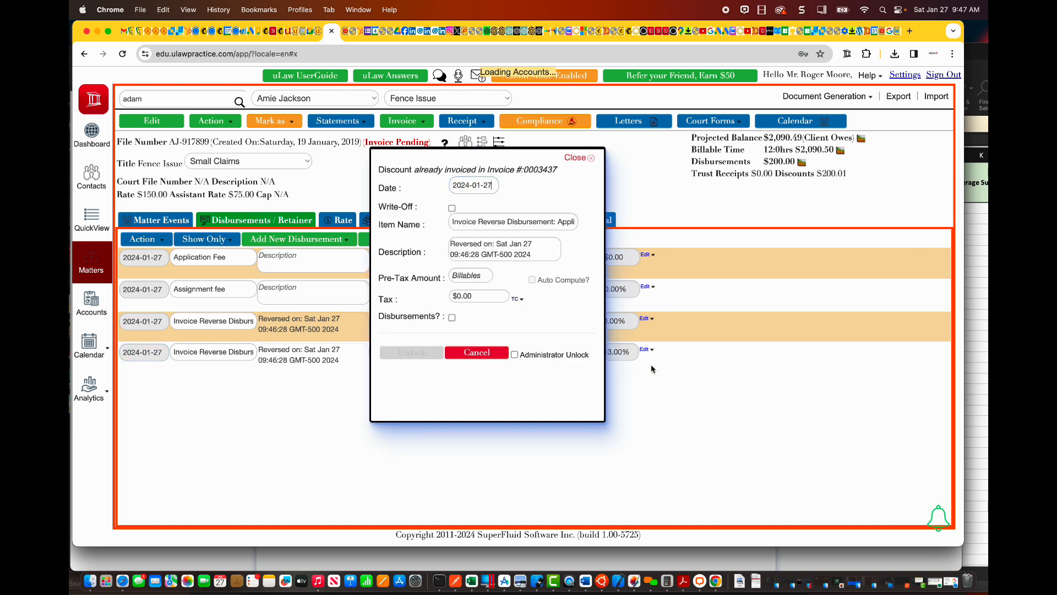
click(468, 277)
text(100)
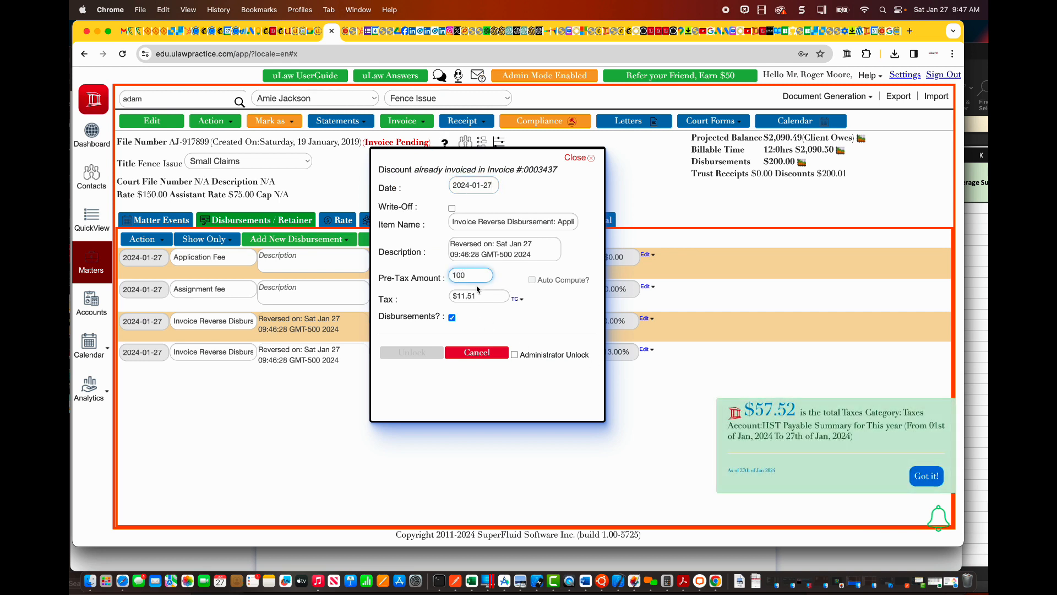
click(468, 298)
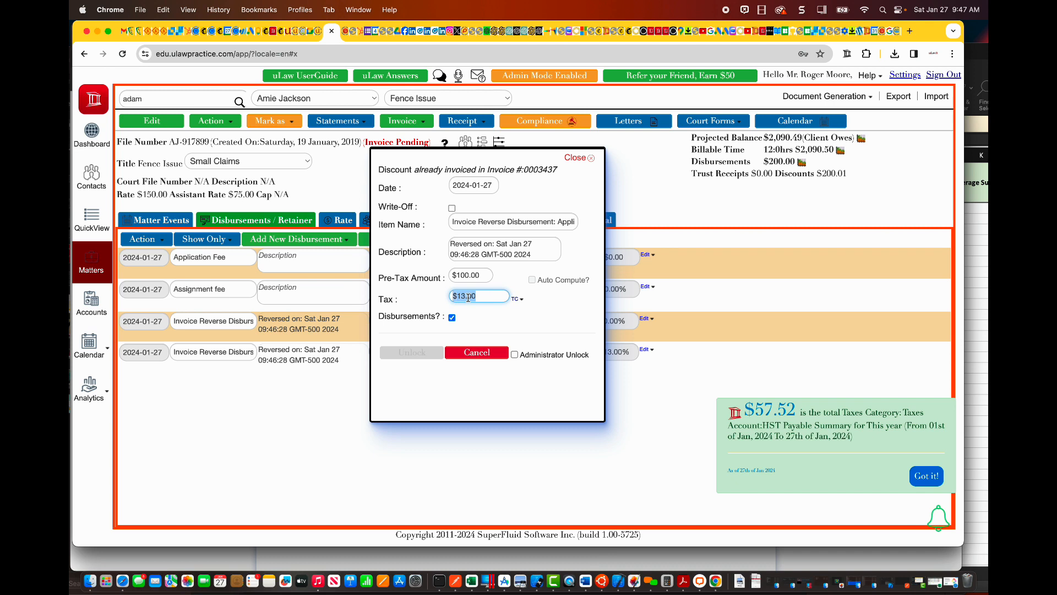
text(0)
click(489, 317)
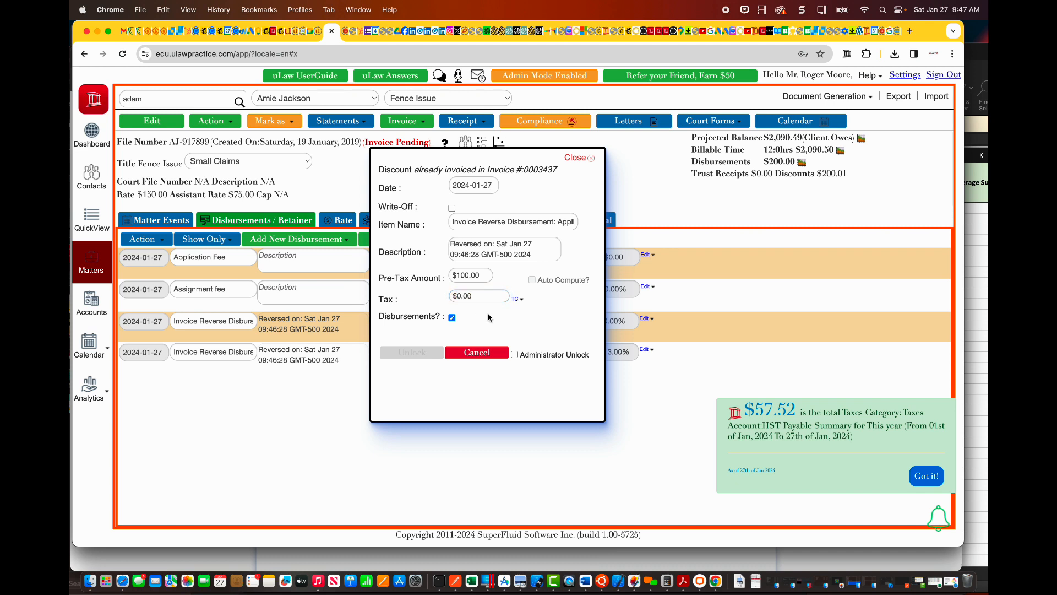
click(515, 355)
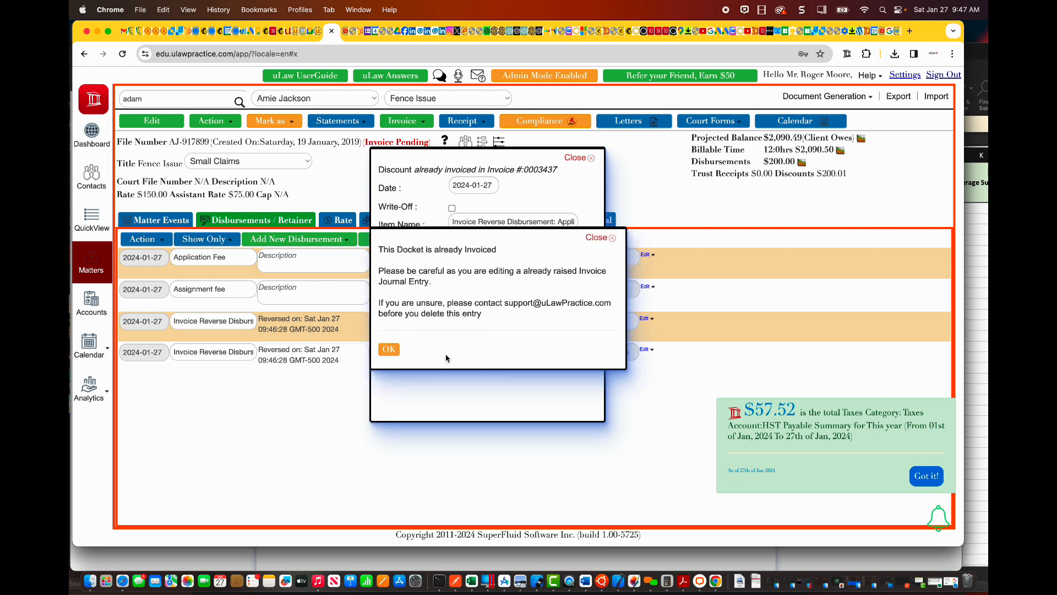
click(390, 351)
click(406, 356)
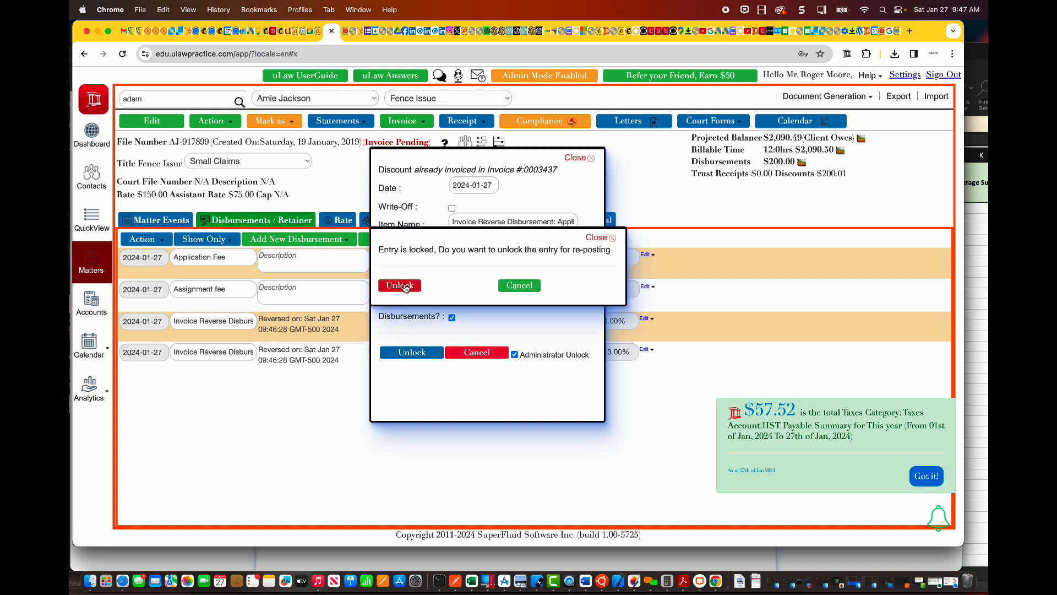
click(399, 286)
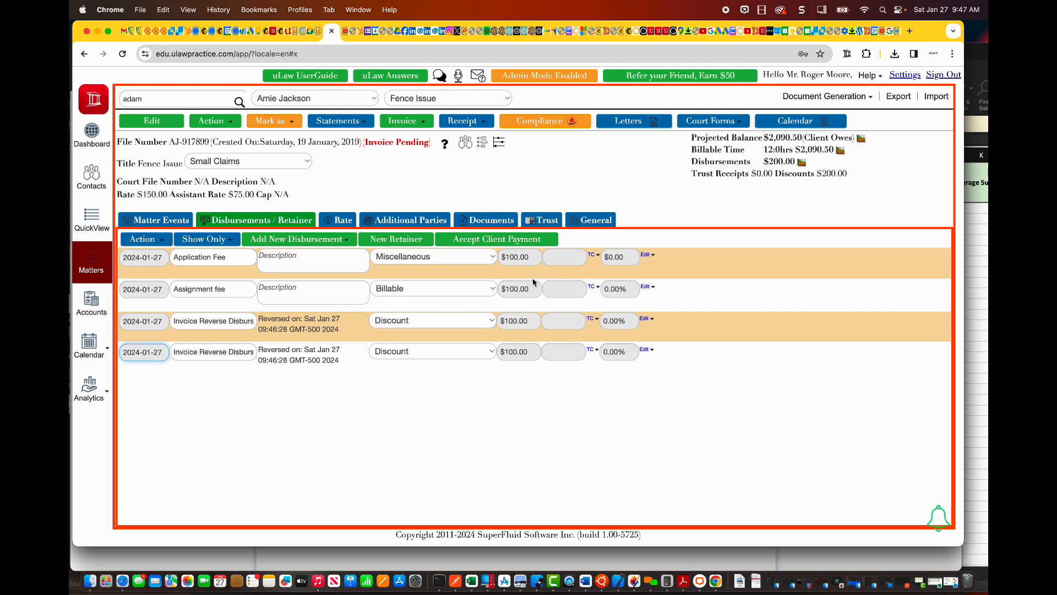
Step: Examine the invoice reversal entries in the Accounts Receivable account and in the matter's general statement of account
click(93, 306)
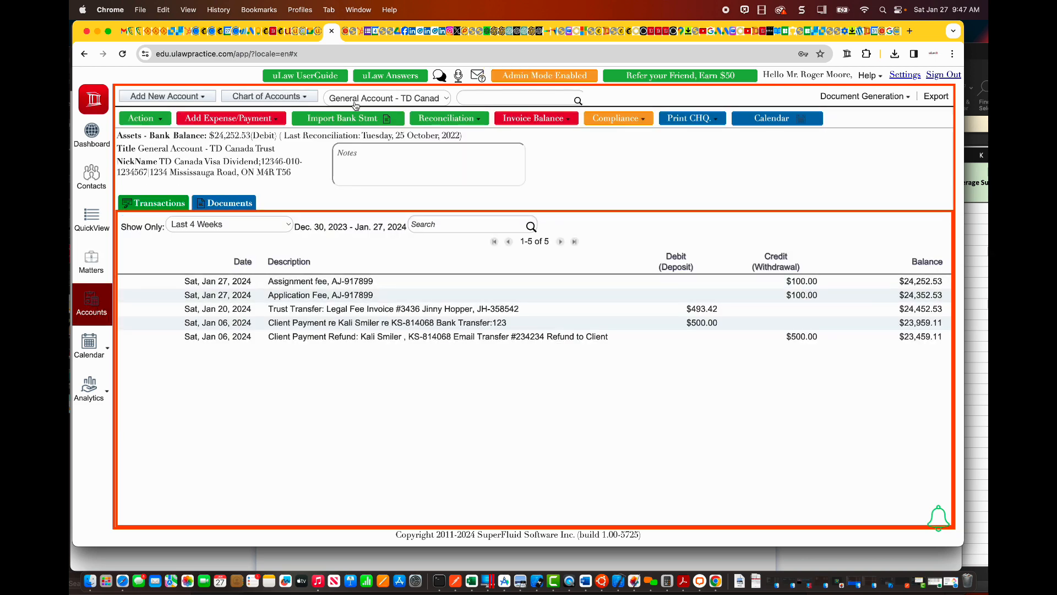
click(306, 96)
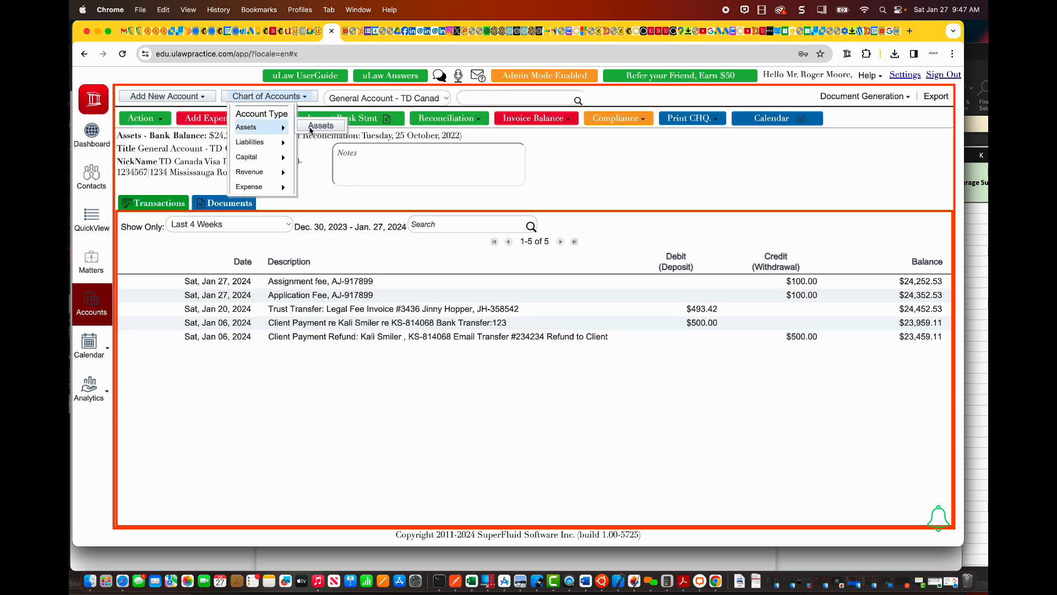
mouse_move(346, 187)
click(431, 187)
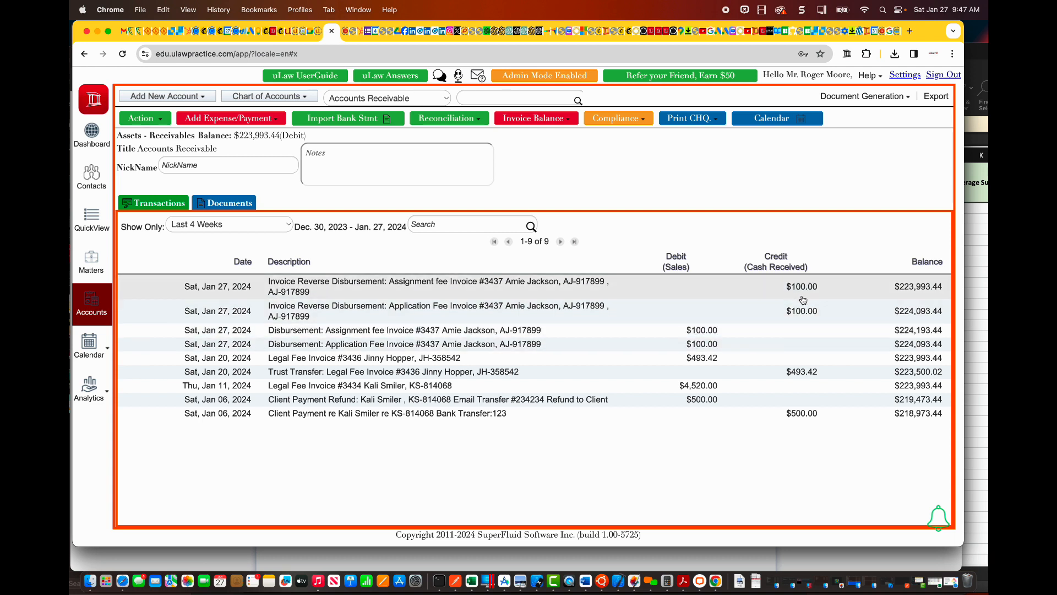
click(92, 262)
click(583, 220)
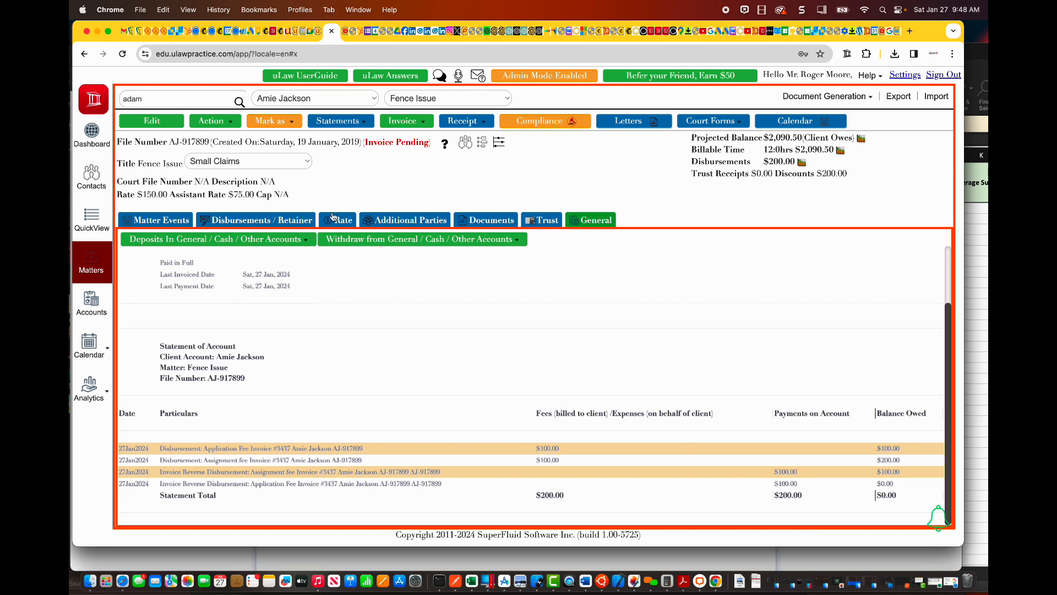
Step: Open the matter's Application Fee disbursement for editing and unlock the entry for re-posting
click(273, 222)
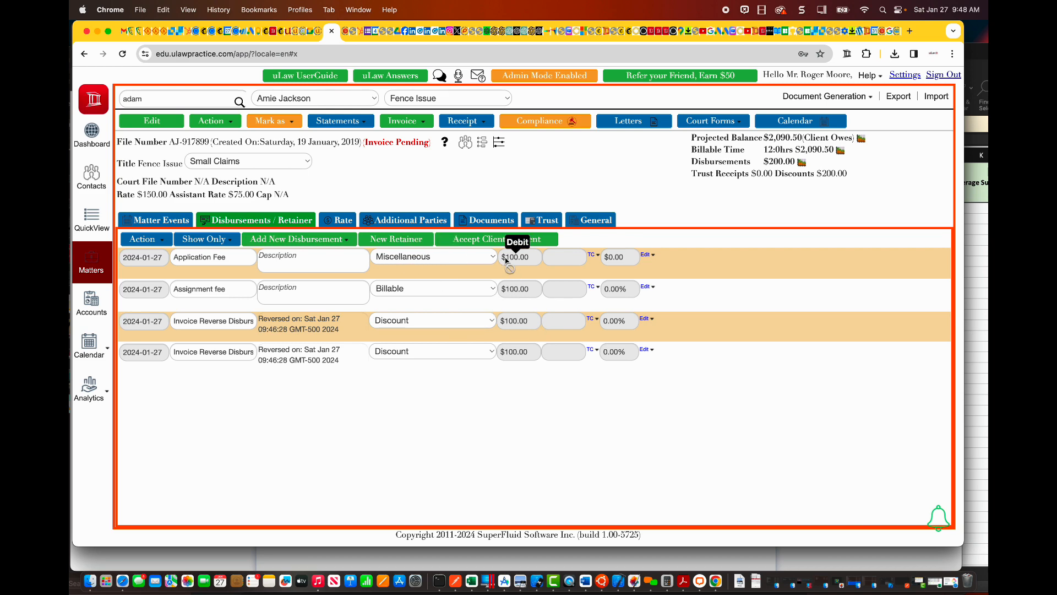
click(654, 273)
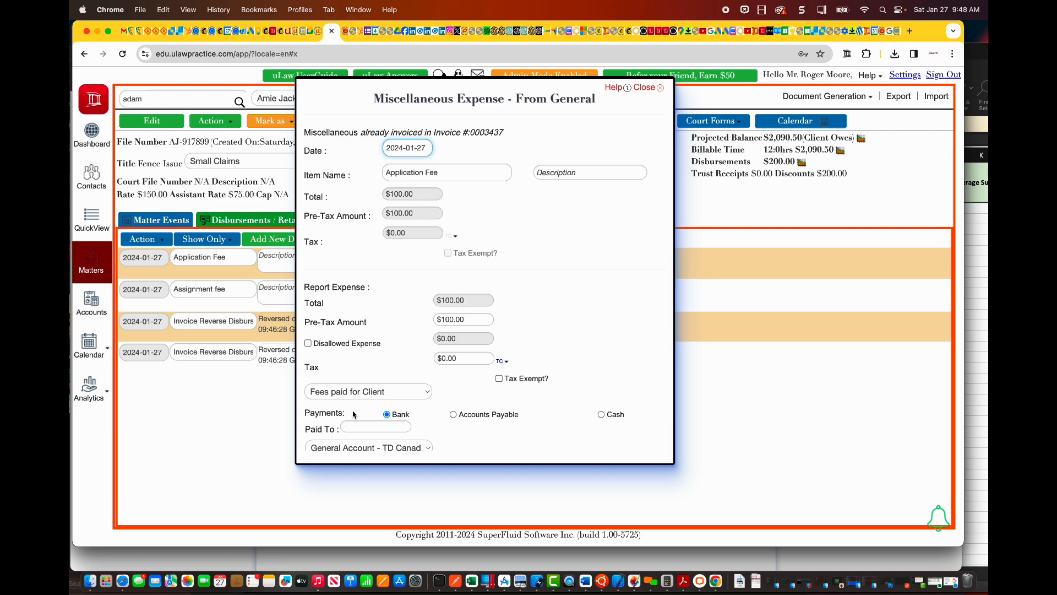
scroll(335, 447, down, 4)
click(334, 445)
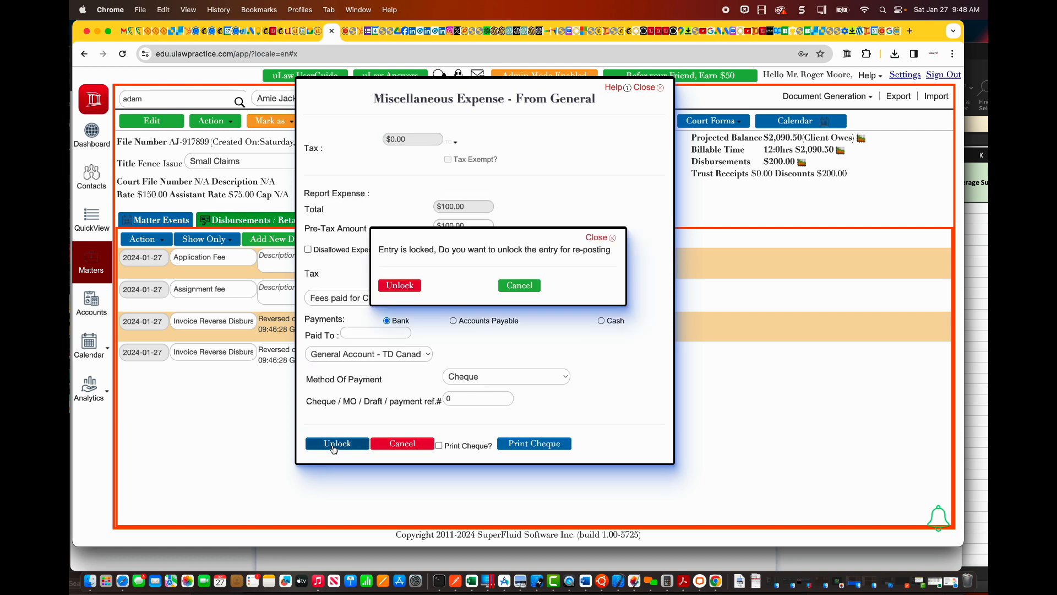
click(400, 285)
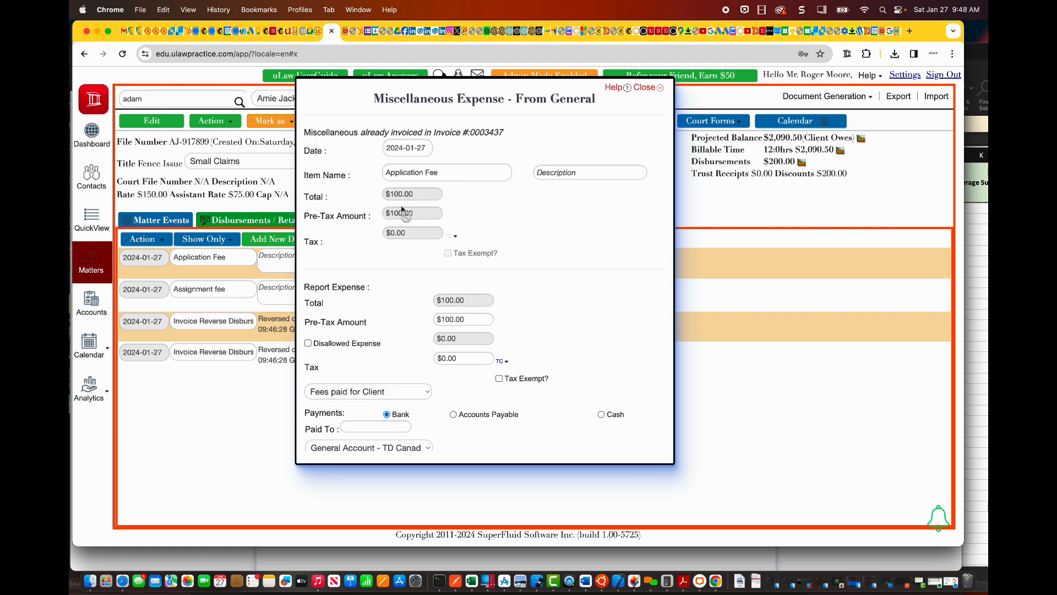
Step: Set the Application Fee's reported expense pre-tax amount to $0 and save the entry
click(448, 323)
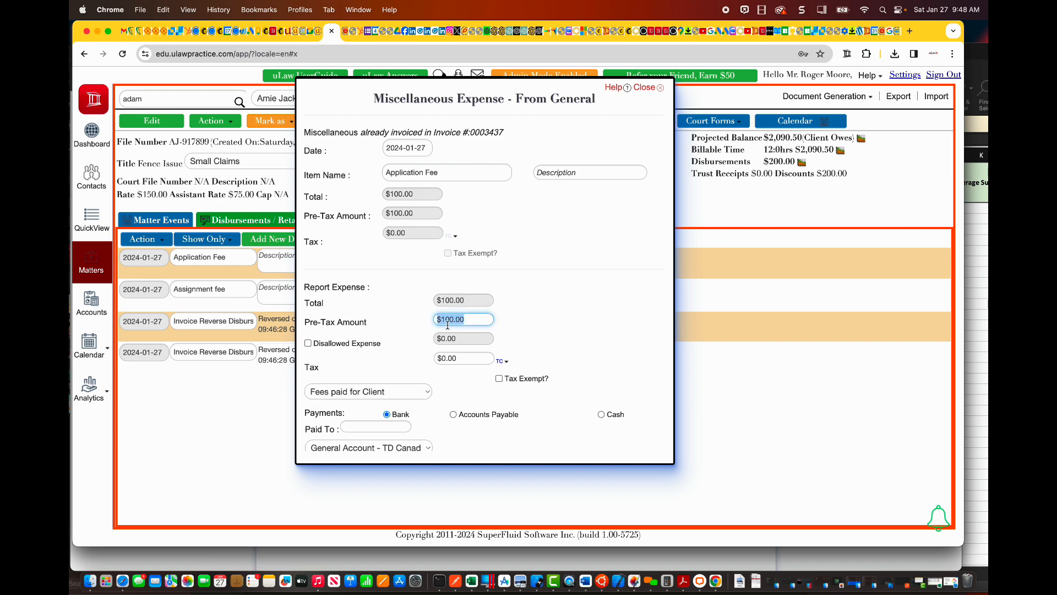
text(0)
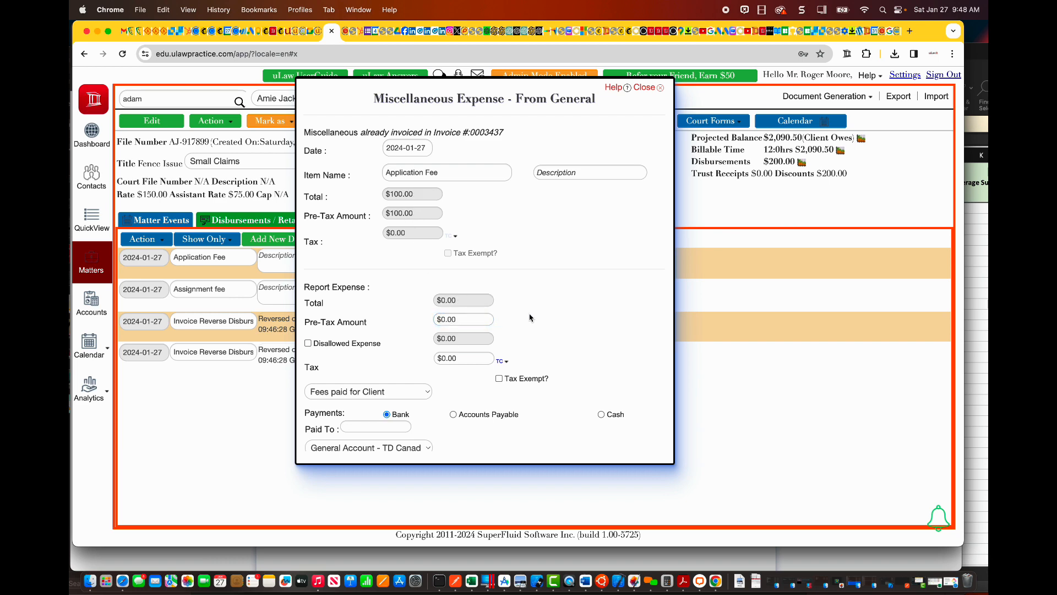
scroll(523, 311, down, 5)
scroll(517, 306, up, 5)
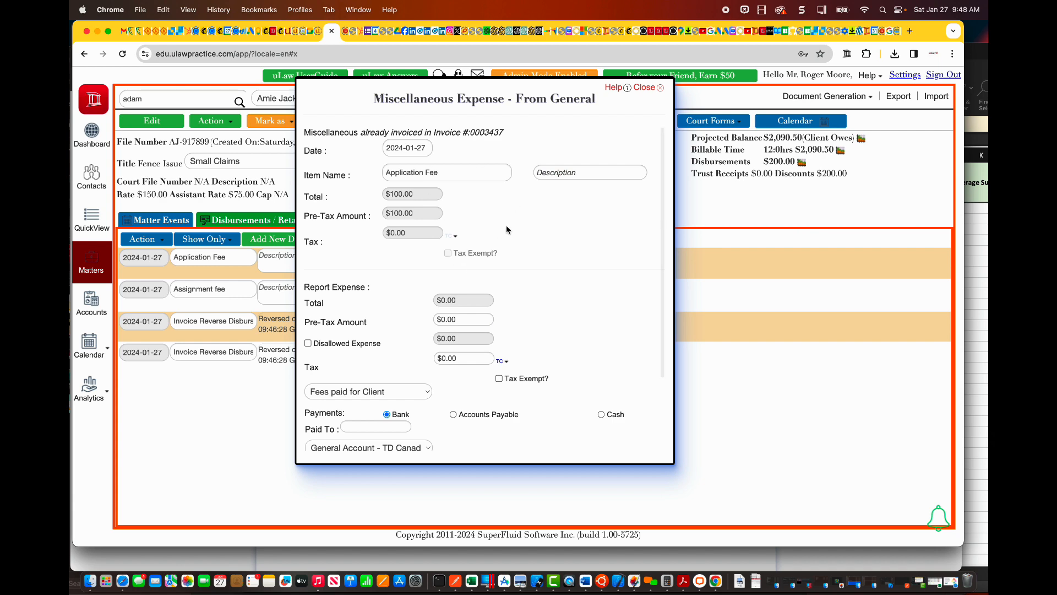
scroll(405, 146, down, 3)
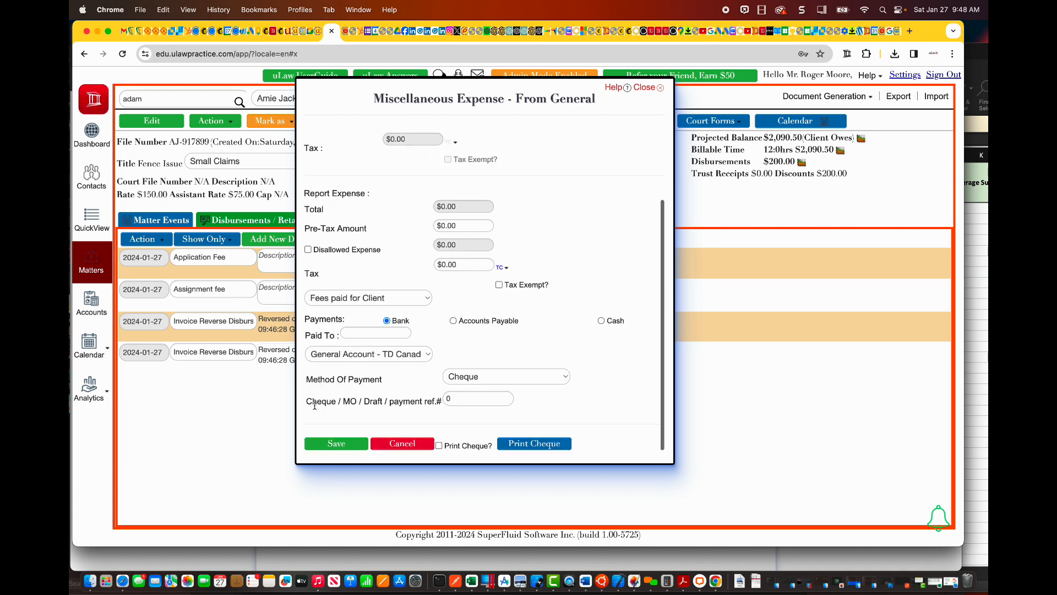
click(335, 449)
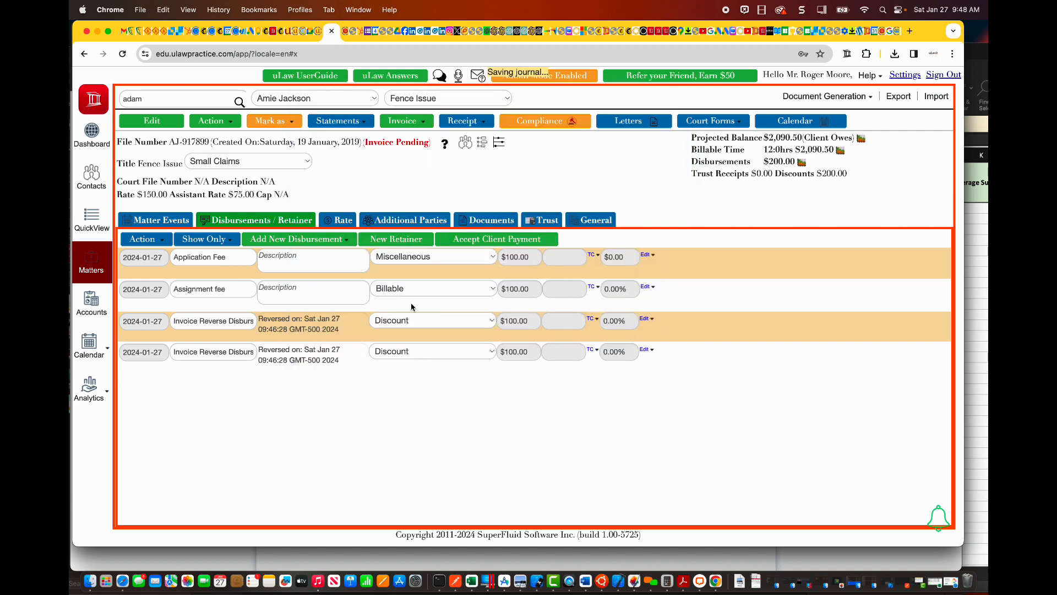
Step: Review the Assignment fee disbursement's amount and payment details, then close it without changes
click(650, 288)
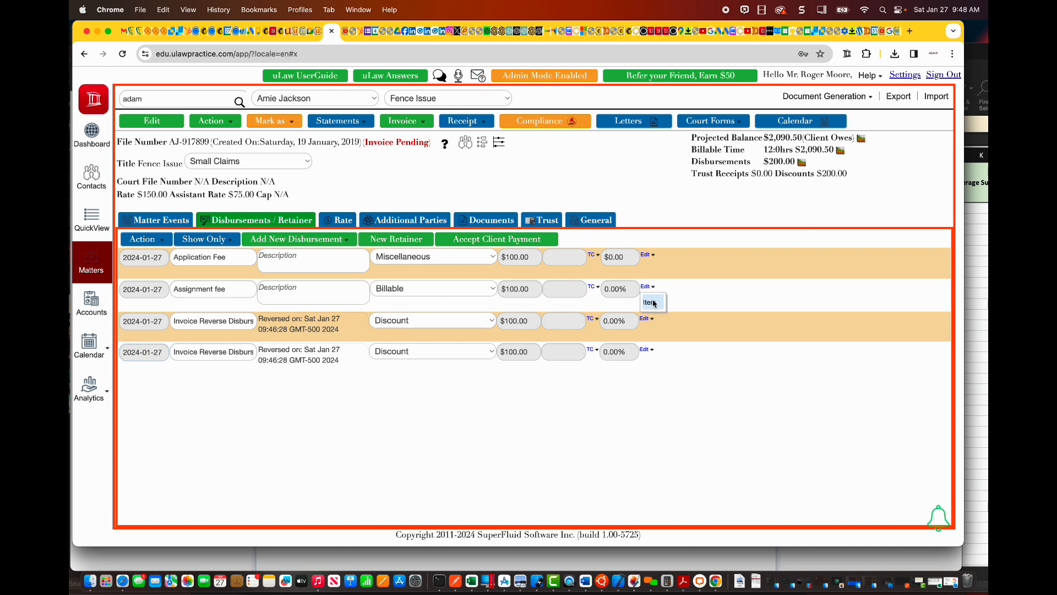
click(651, 302)
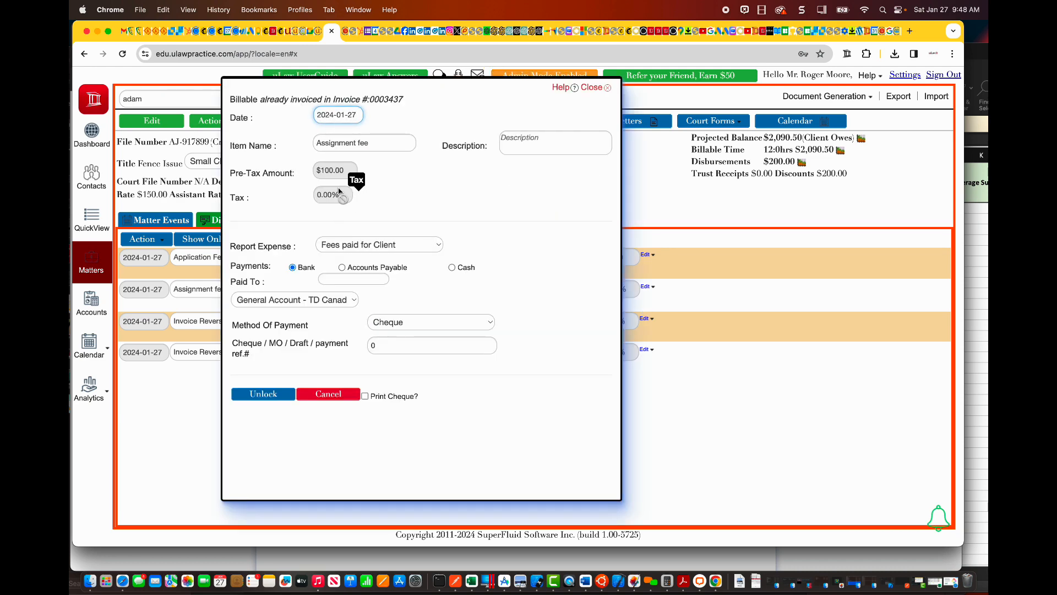
click(326, 395)
Step: Examine the last four weeks of transactions in the General Account - TD Canada Trust against the matter's disbursements
click(98, 315)
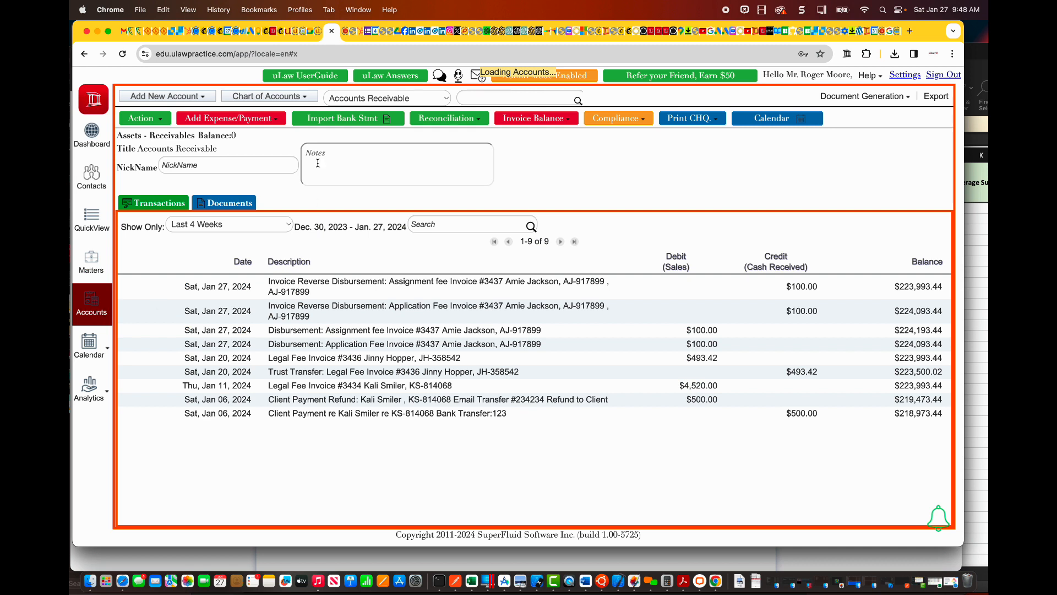
click(285, 101)
mouse_move(281, 128)
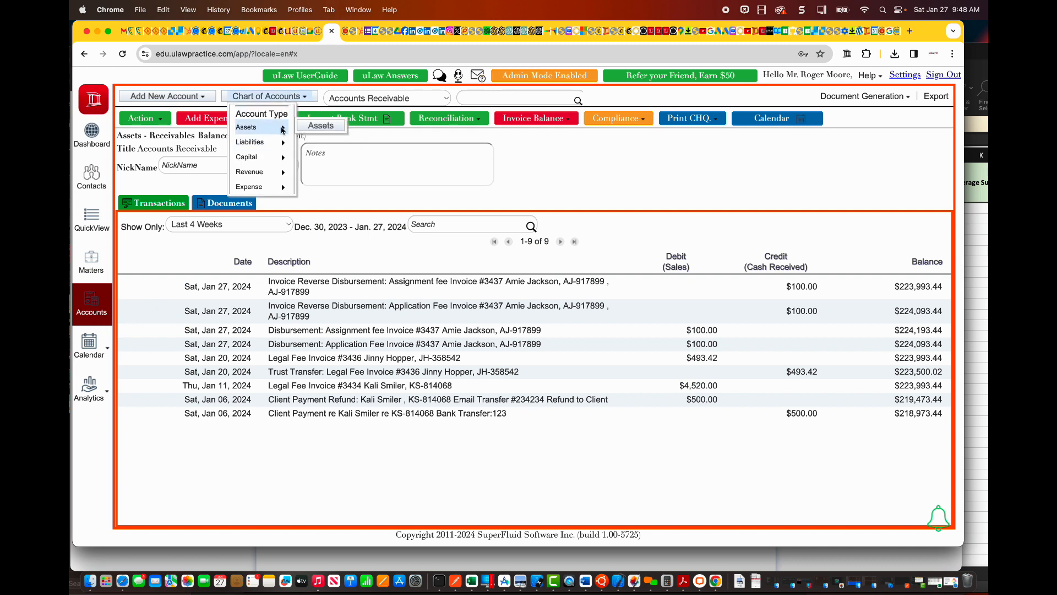
mouse_move(326, 130)
mouse_move(330, 157)
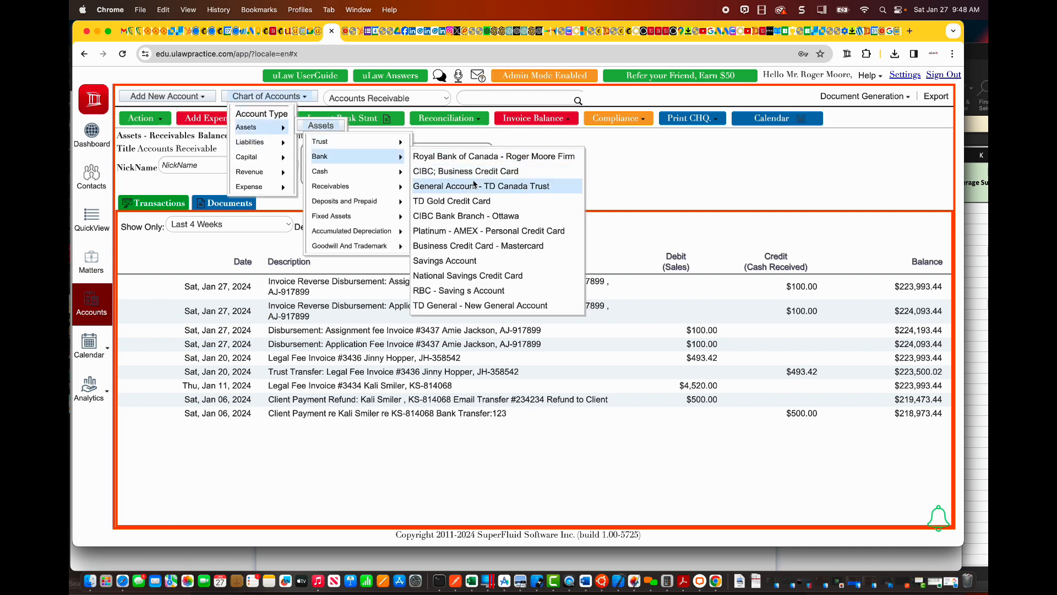
click(484, 207)
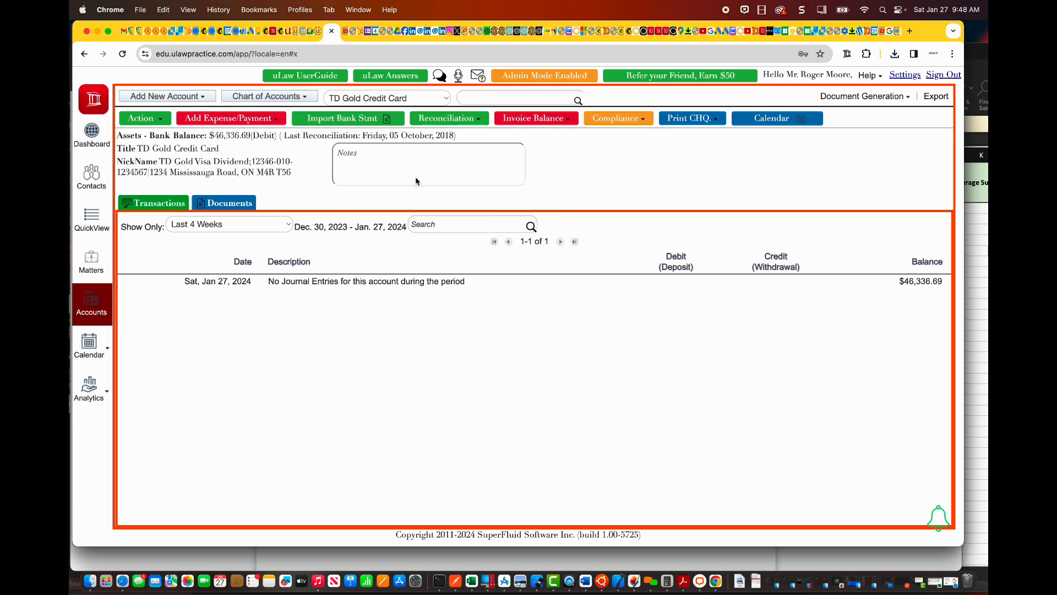
click(356, 97)
click(358, 85)
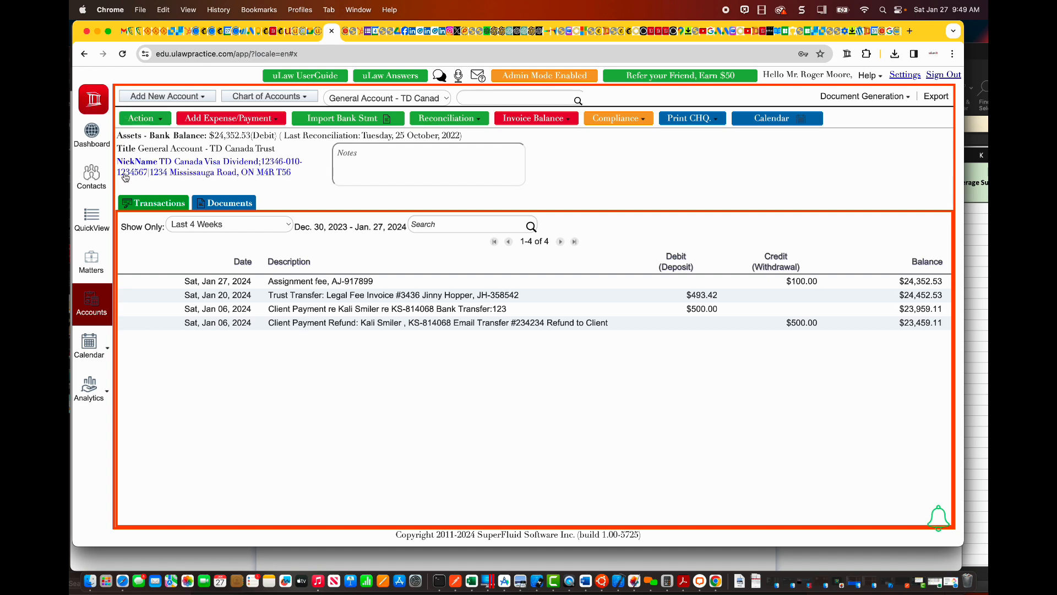
click(91, 259)
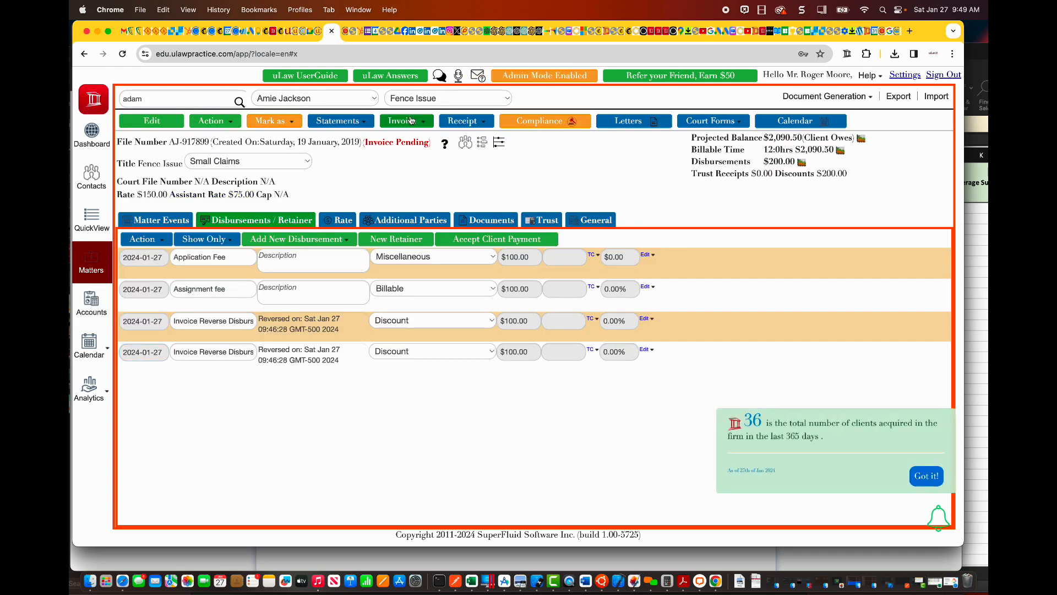
click(104, 300)
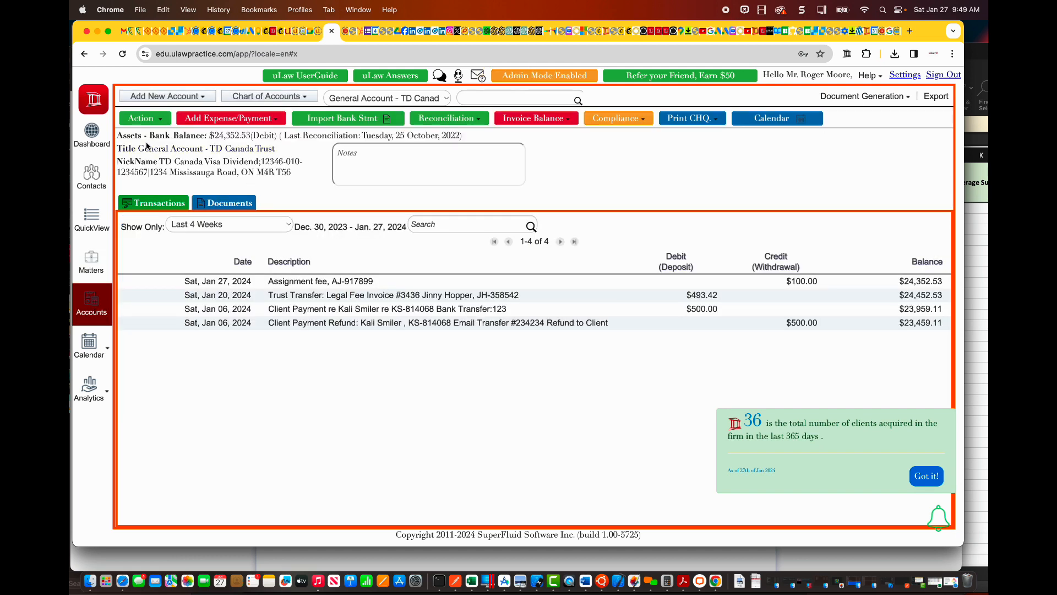
Step: Start a client expense credit memo from the general account for the client's Fence Issue matter
click(153, 119)
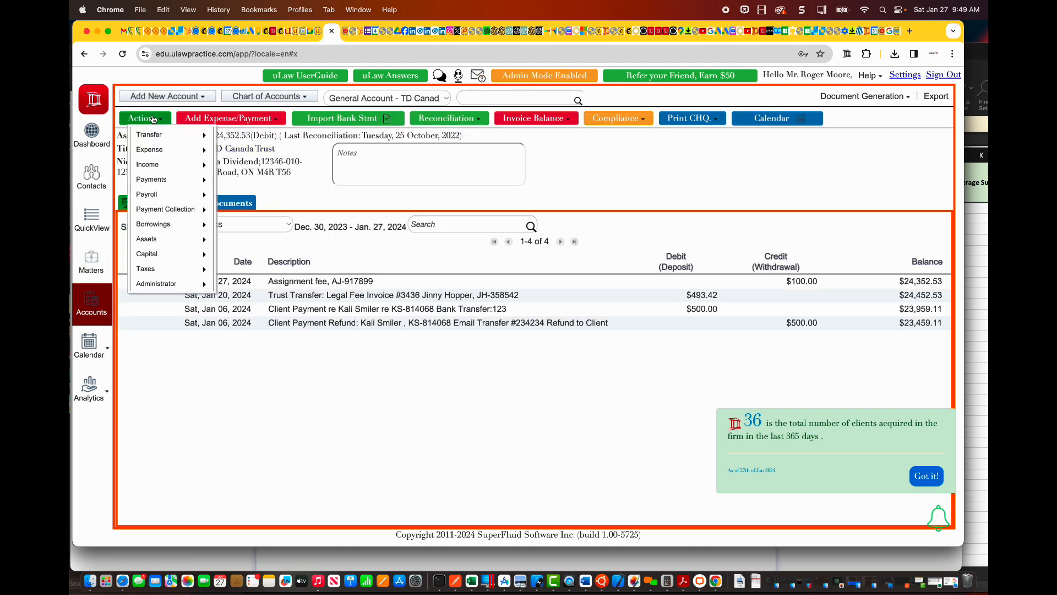
mouse_move(159, 149)
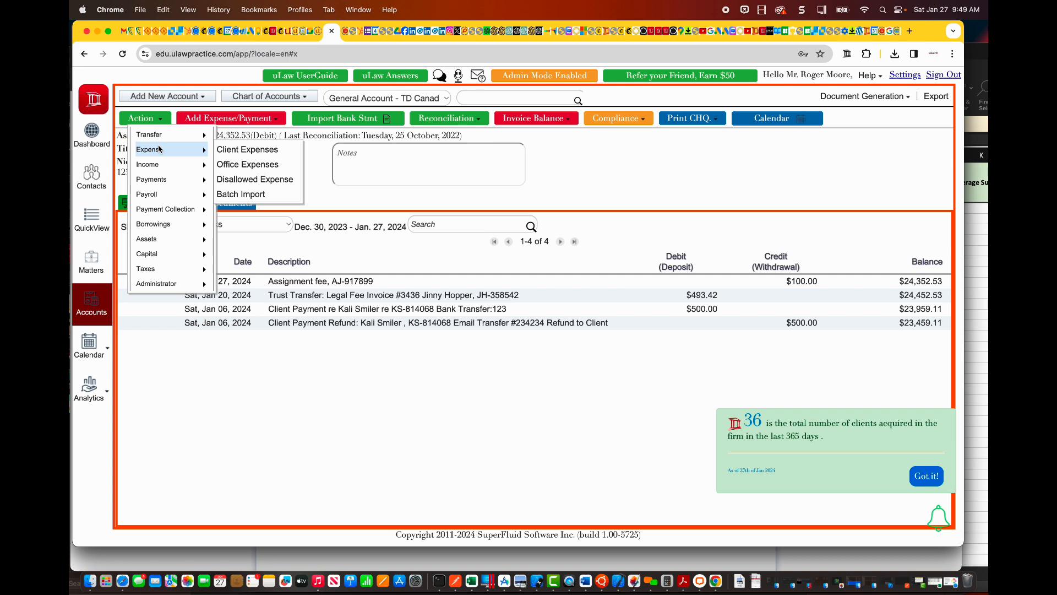
mouse_move(166, 183)
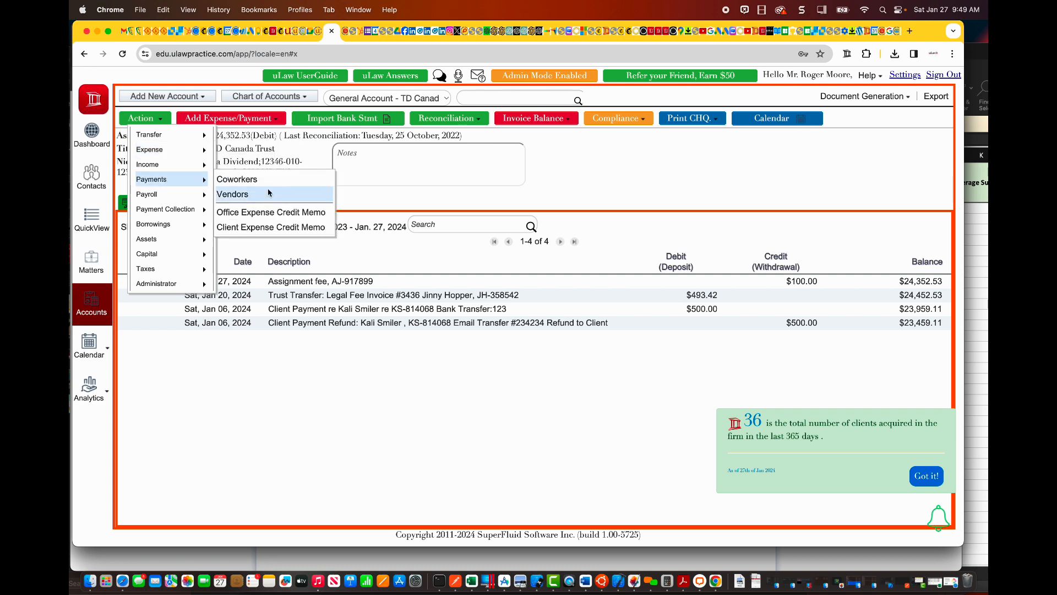
click(276, 234)
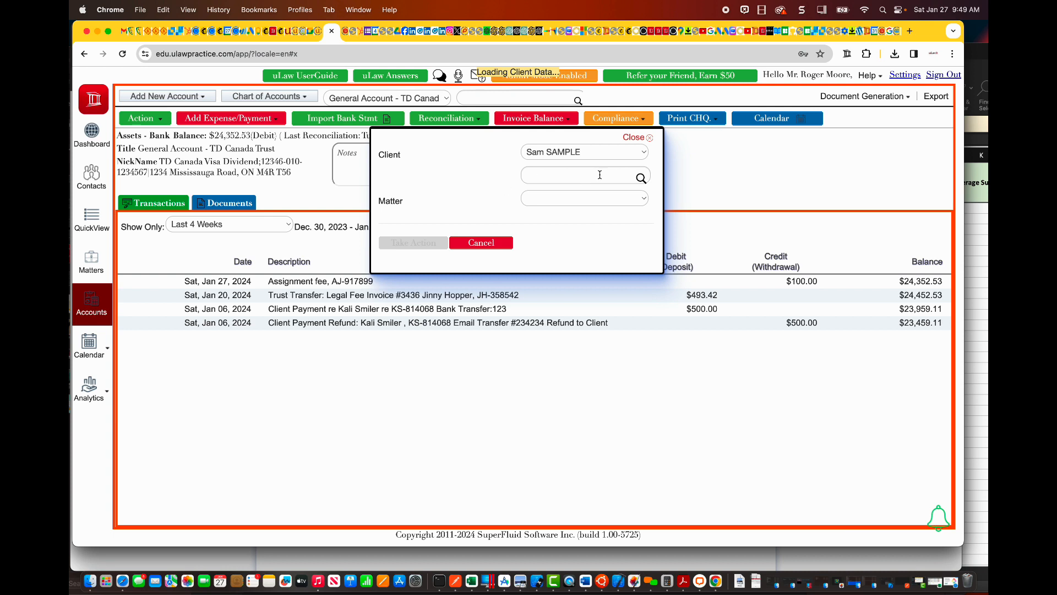
click(567, 179)
text(a)
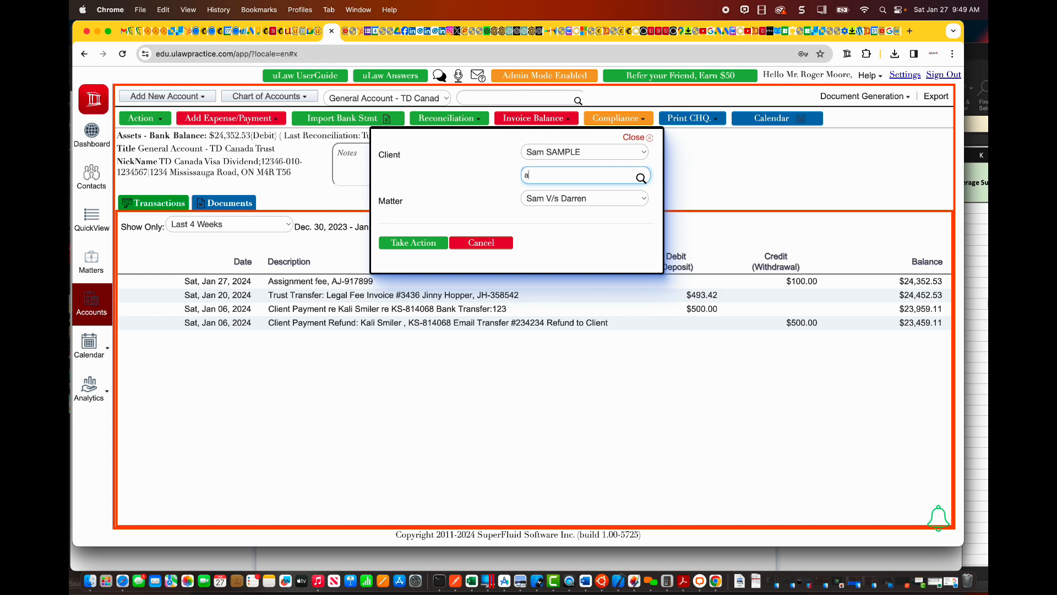
text(mie)
click(578, 196)
click(414, 243)
Step: Name the credit memo item "Application Fee - CM", using the suggested Application Fee entry
click(443, 157)
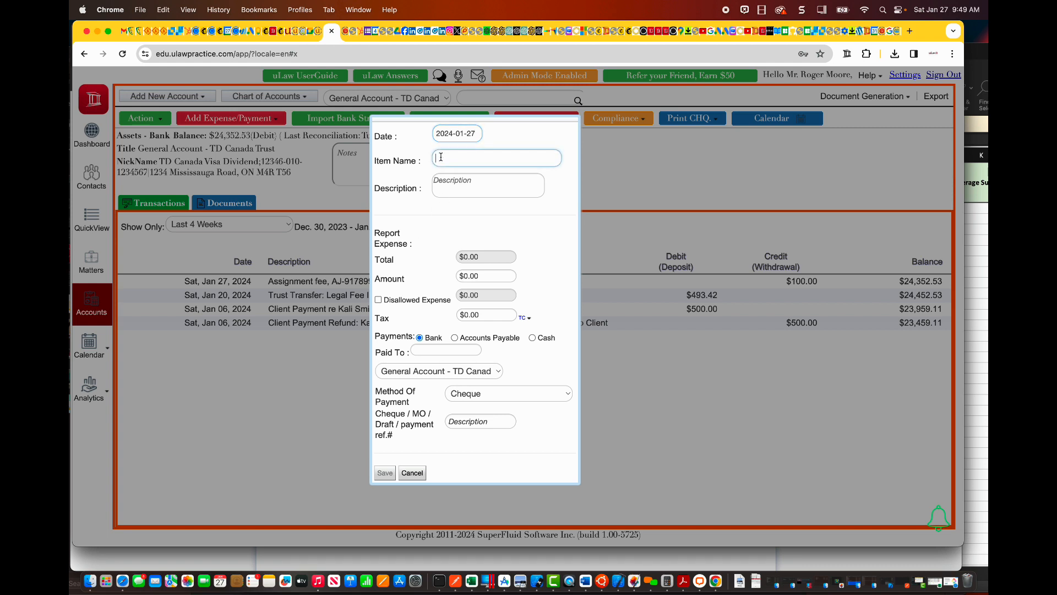
text(Application)
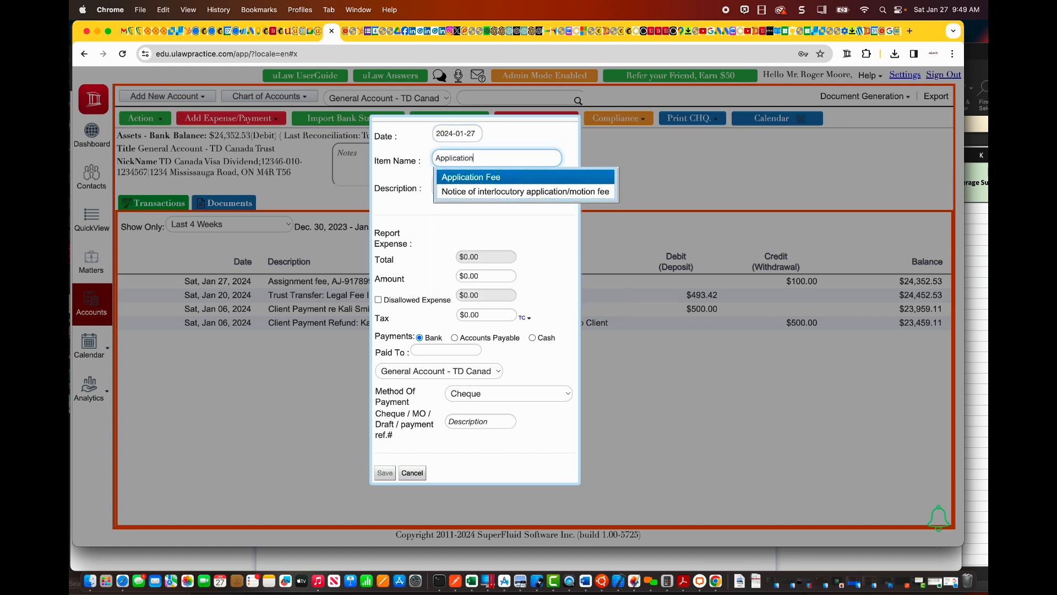
text( F)
click(470, 177)
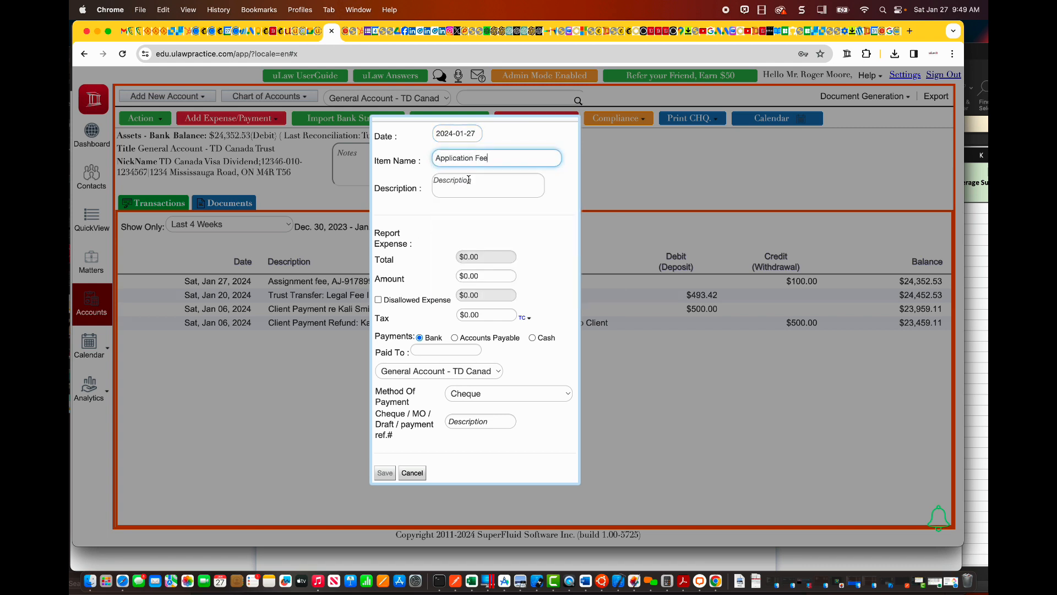
text(- CM)
Step: Set the credit memo's amount to $100 and its tax to $0, then save it to the general bank account
click(484, 276)
text(100)
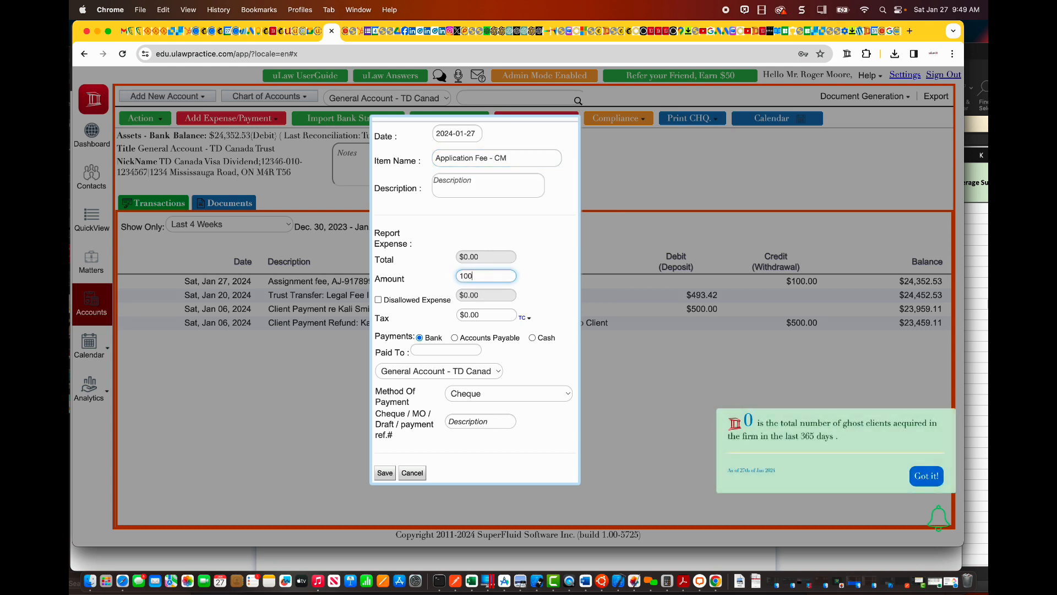
click(472, 315)
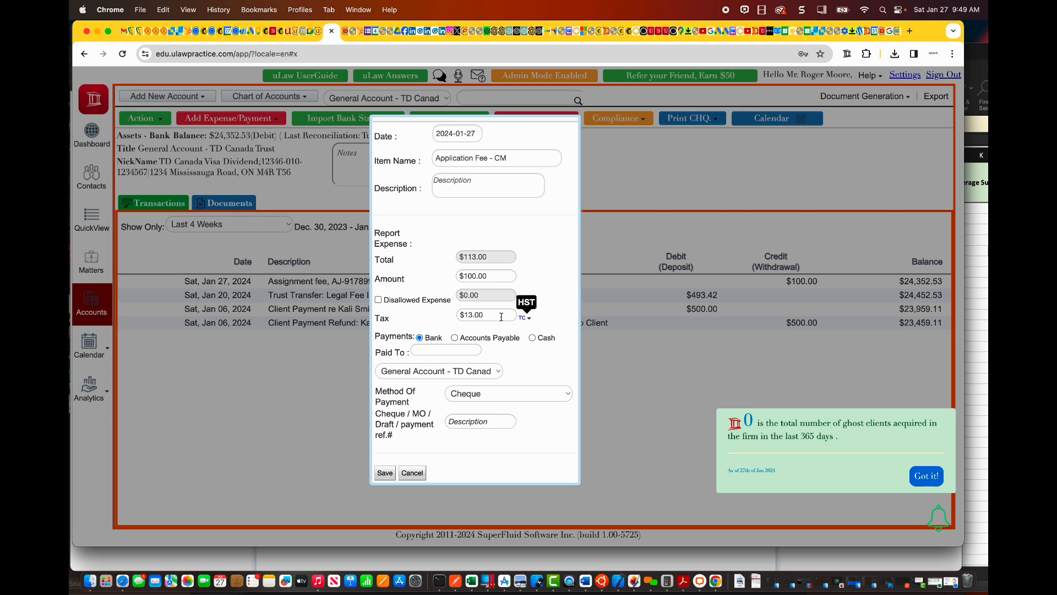
triple_click(472, 318)
text(0)
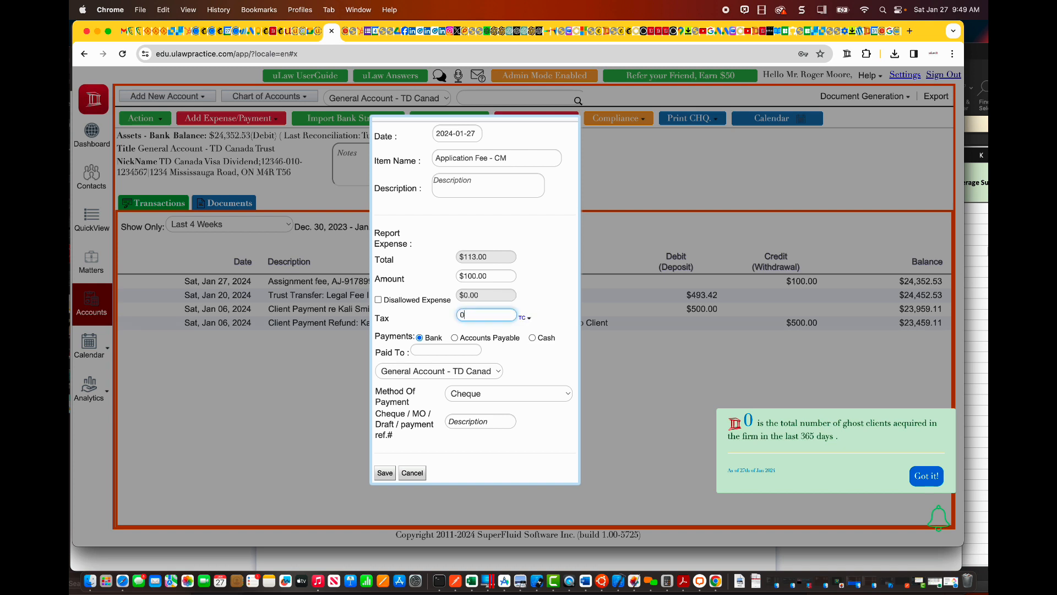
click(543, 269)
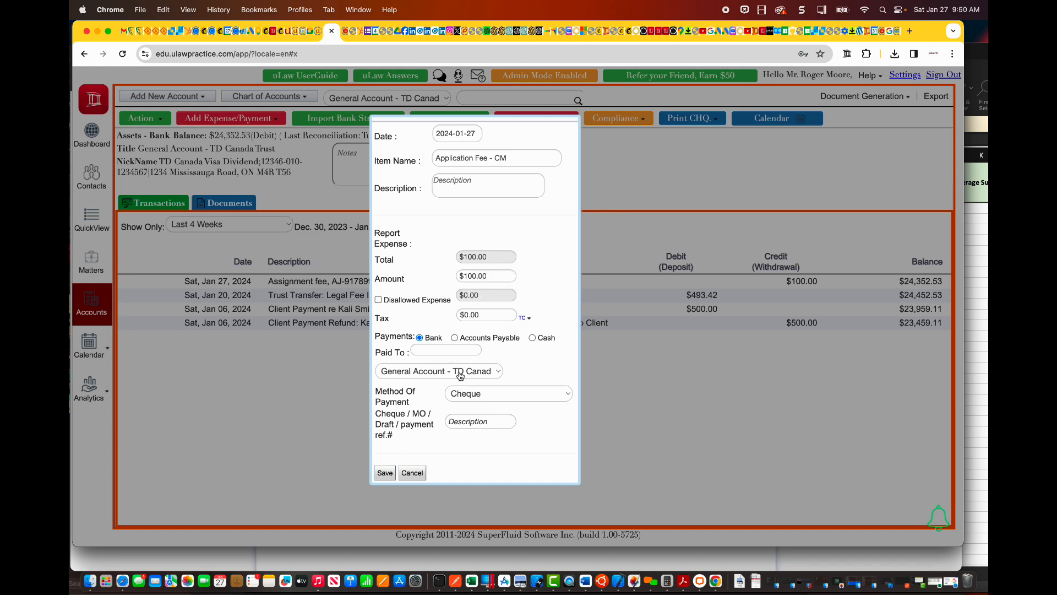
click(386, 476)
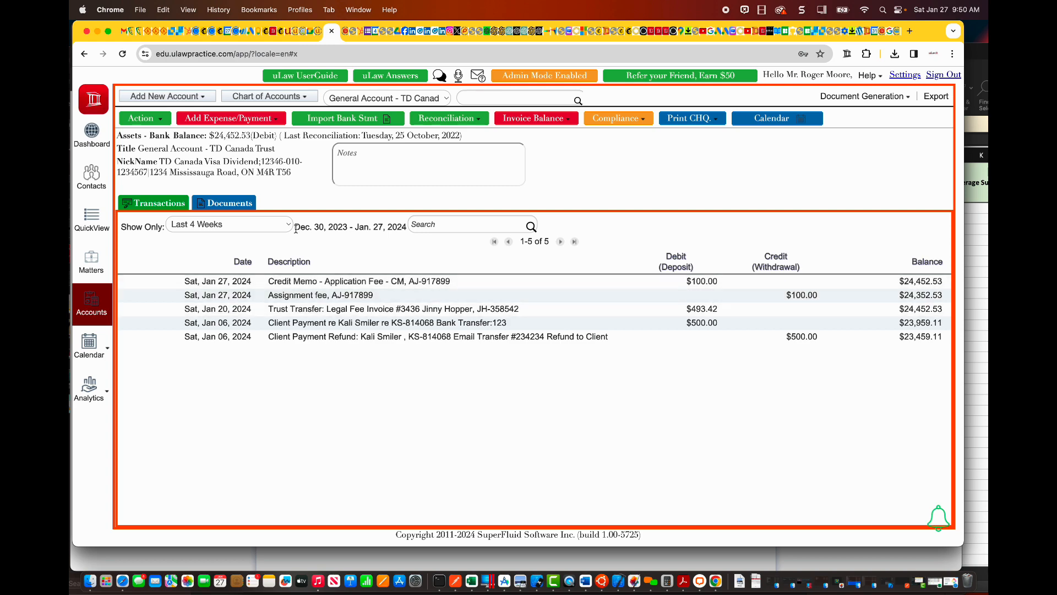
Step: Compare the expense details of the matter's Assignment fee and Application Fee disbursements
click(91, 261)
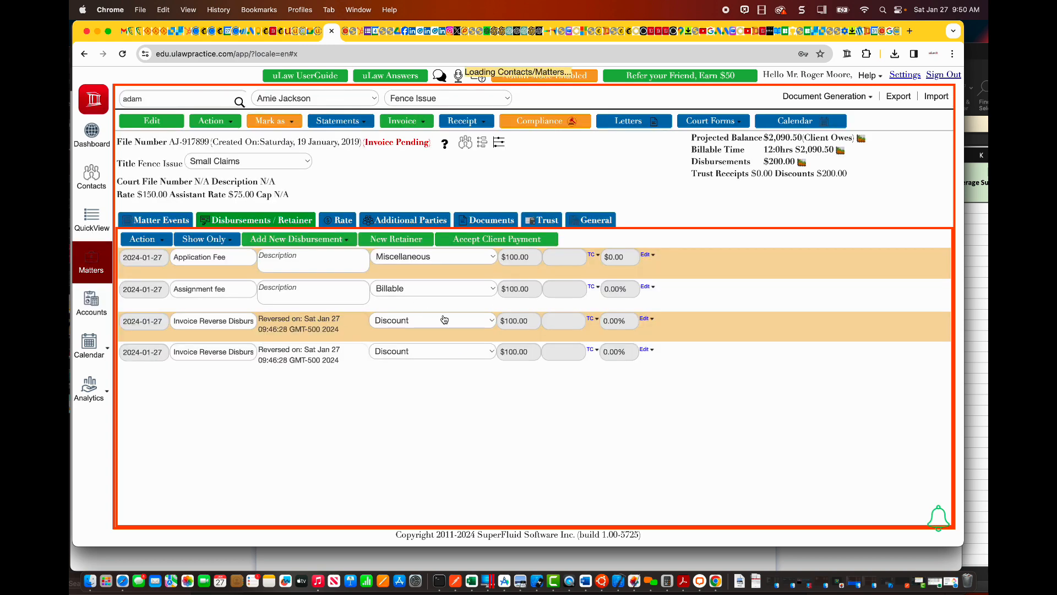
click(648, 289)
click(650, 302)
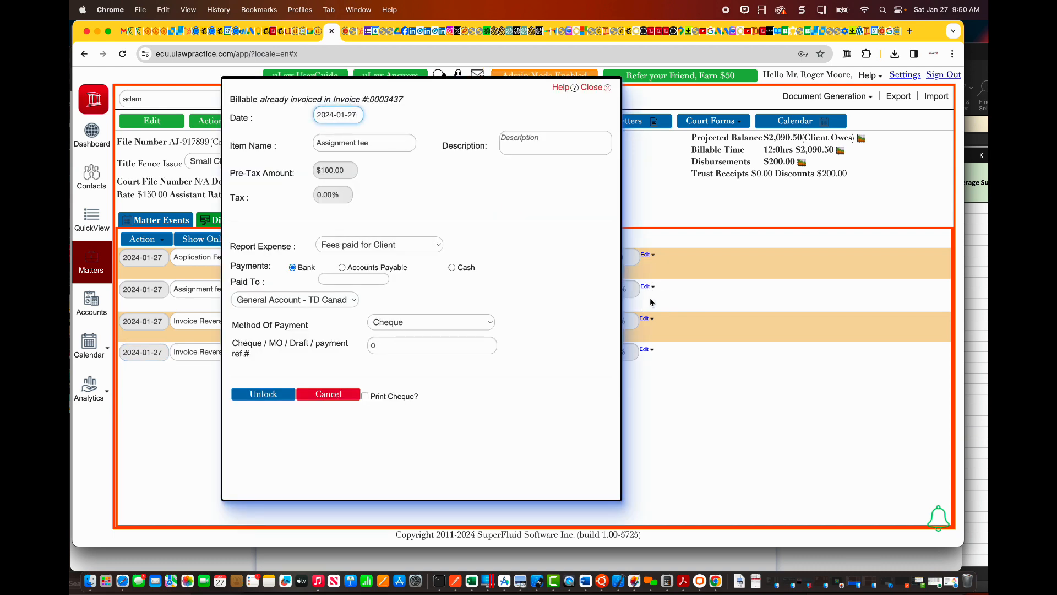
click(590, 90)
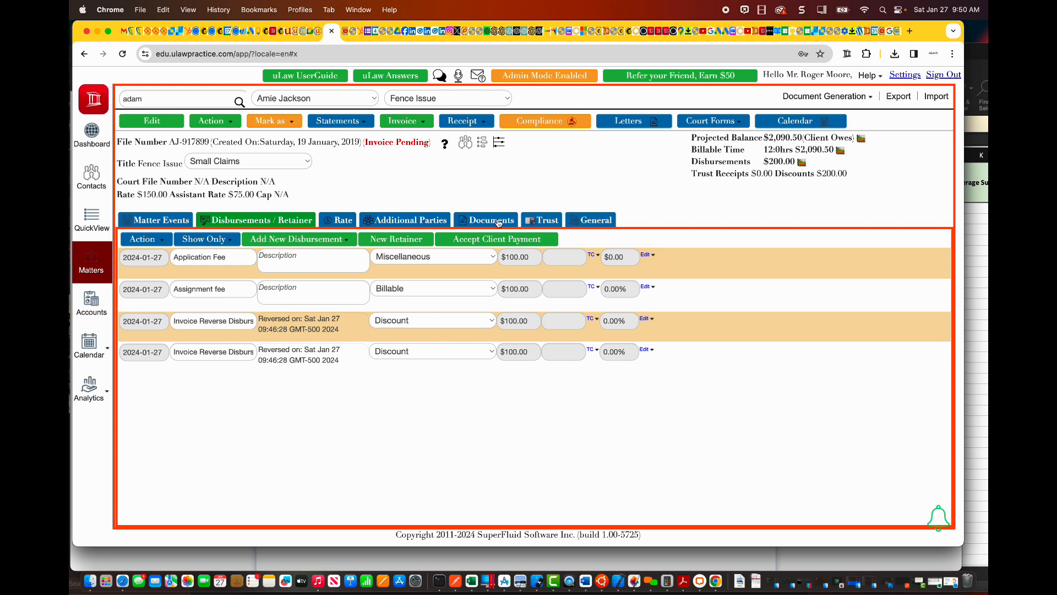
click(651, 275)
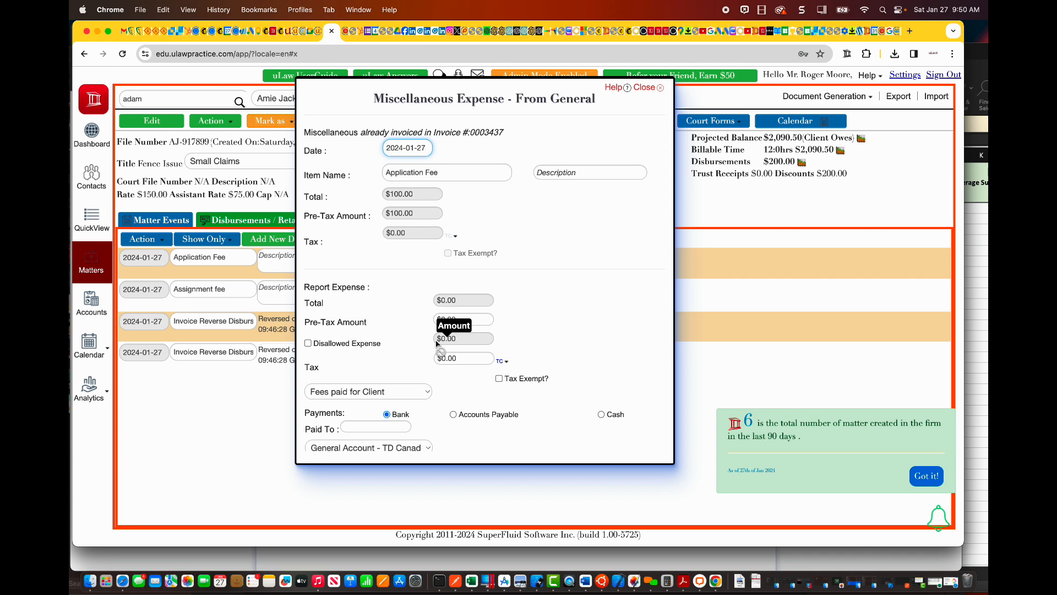
Step: Review the reported expense and payment details of the Application Fee disbursement and close it without changes
scroll(436, 343, down, 3)
scroll(437, 343, up, 3)
scroll(436, 344, down, 3)
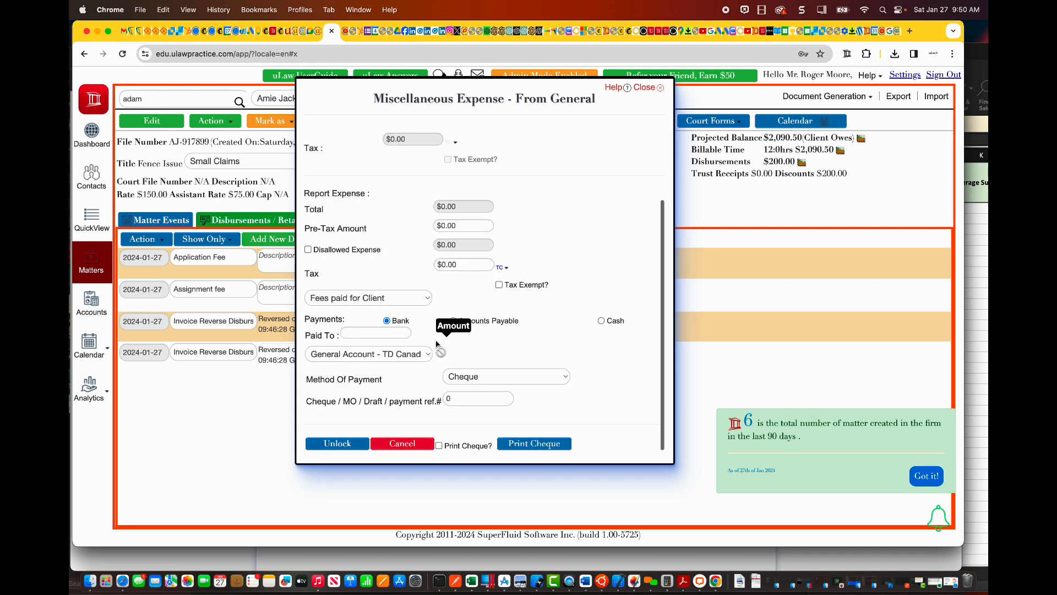
click(400, 444)
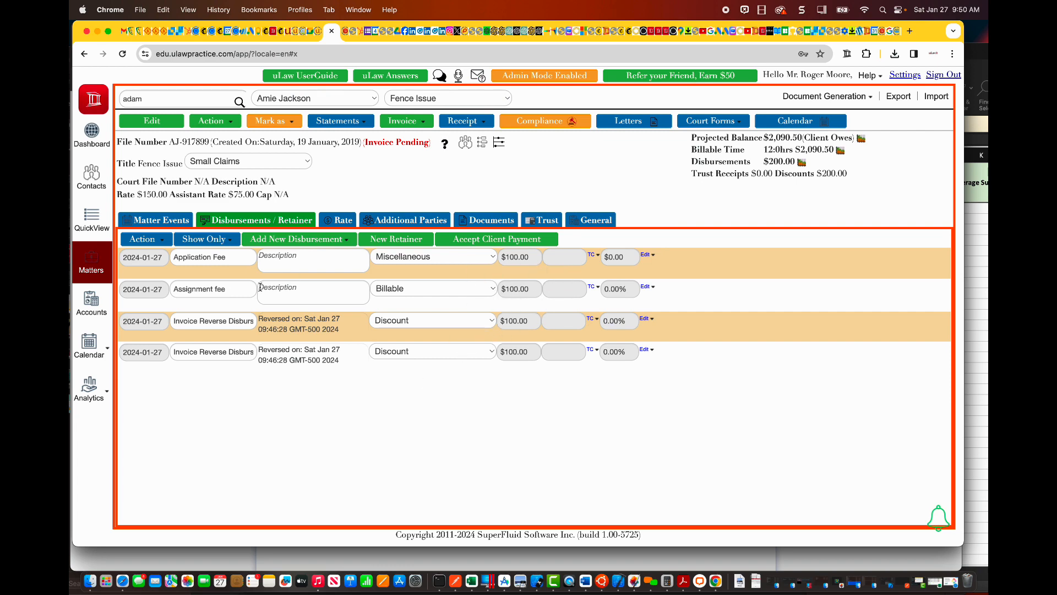
Step: Check the general account's transactions, and view the client and matter selection for a client expense credit memo without creating one
click(94, 304)
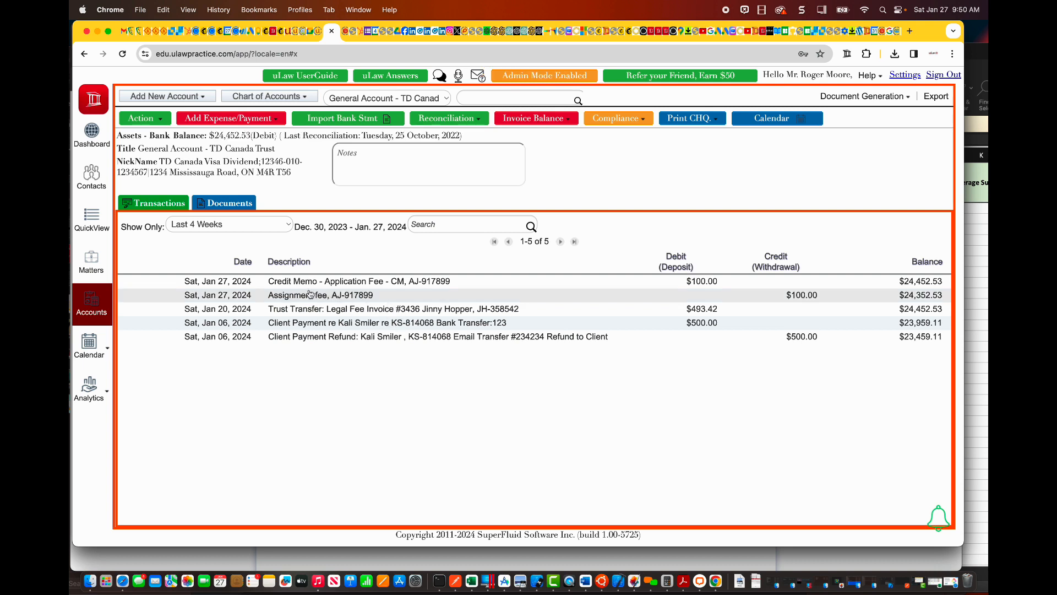
click(155, 126)
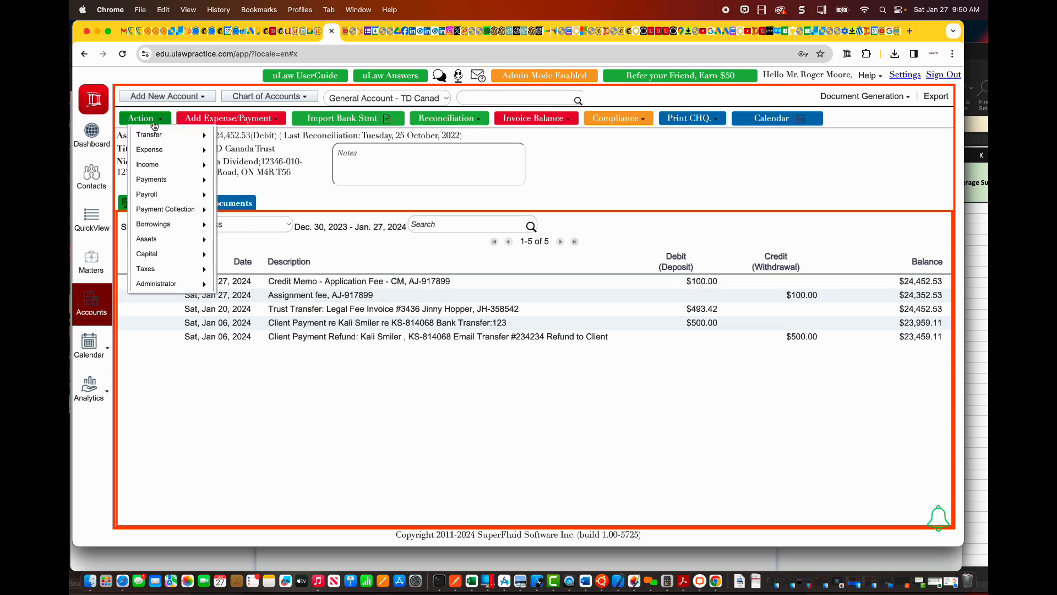
mouse_move(160, 180)
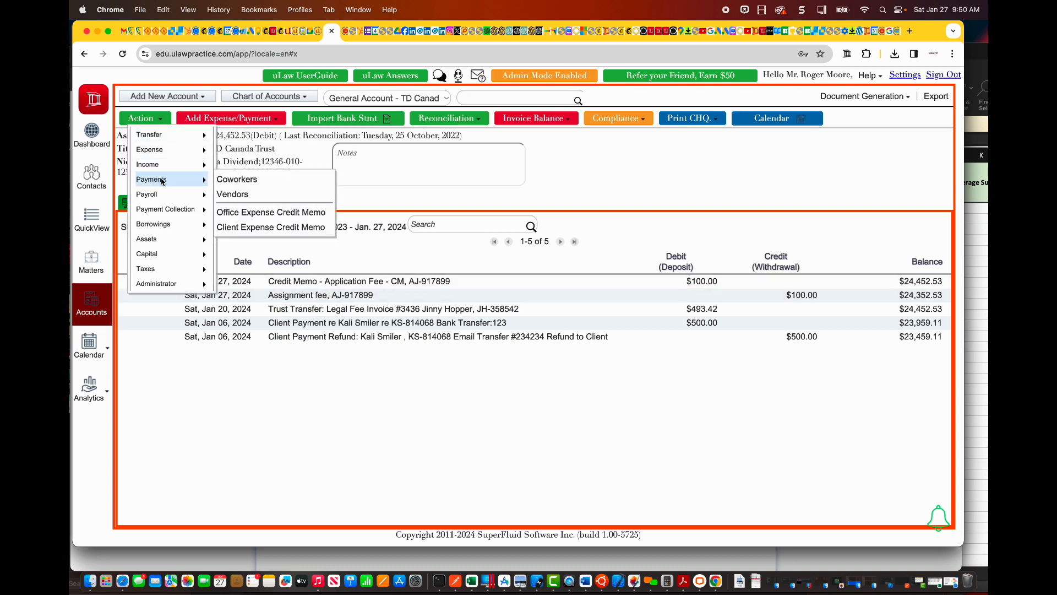
click(284, 228)
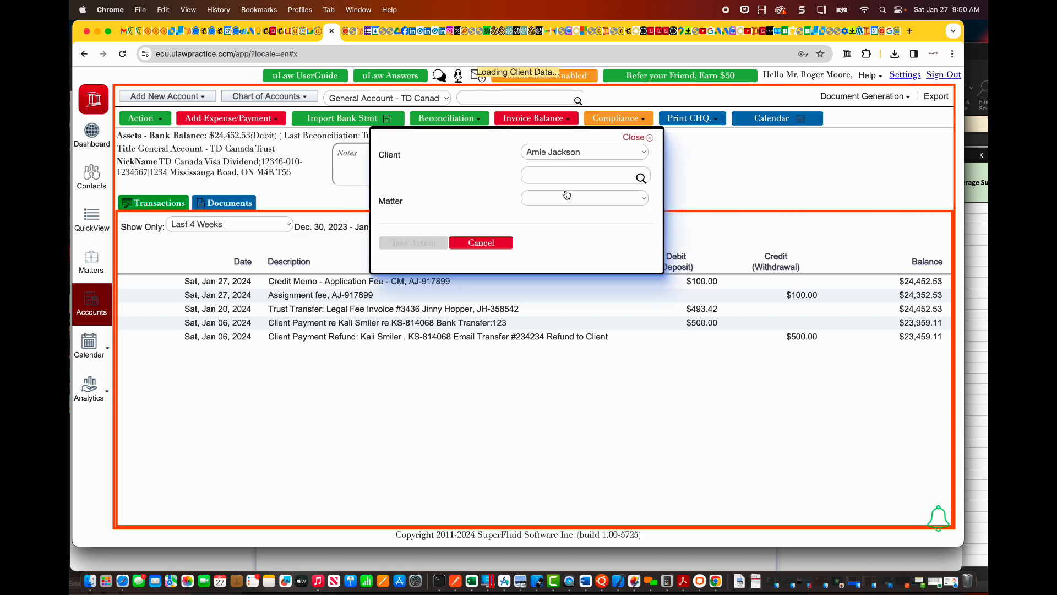
click(485, 246)
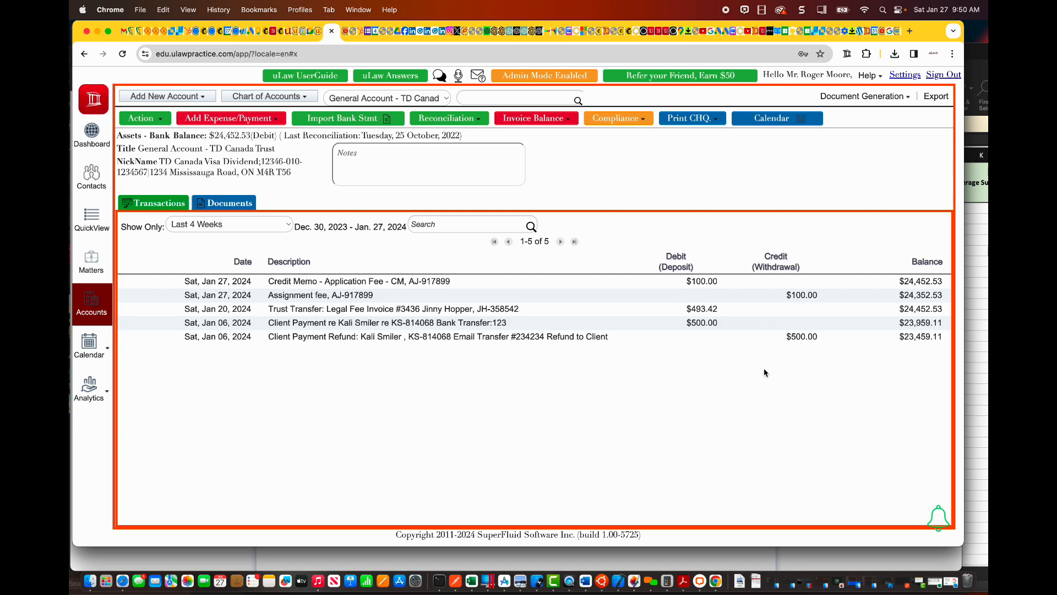
Step: View the blank third-party consultancy expense form for the Fence Issue matter's disbursements and close it without saving
click(96, 263)
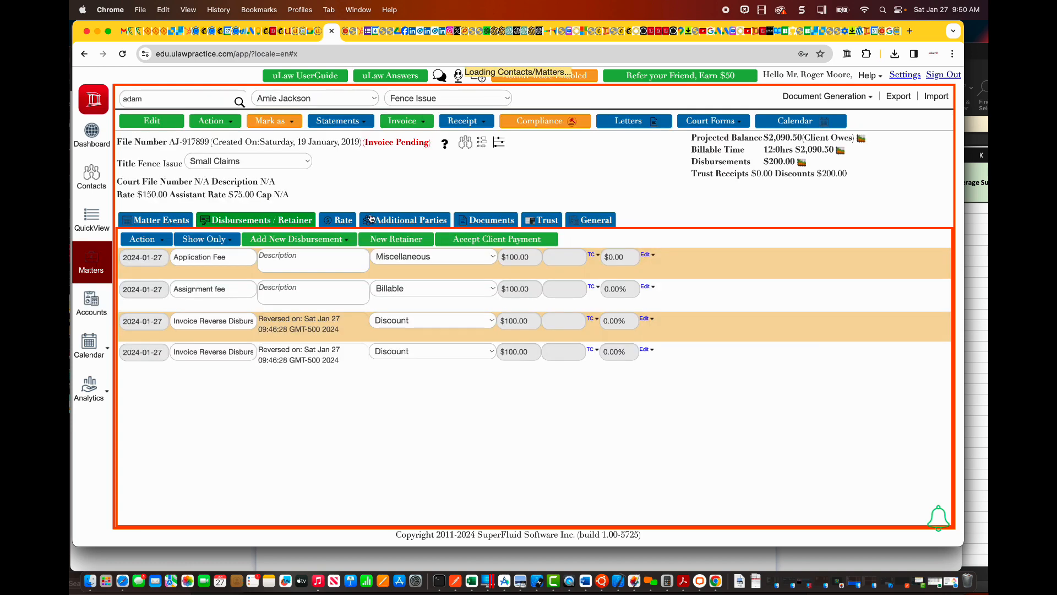
click(337, 240)
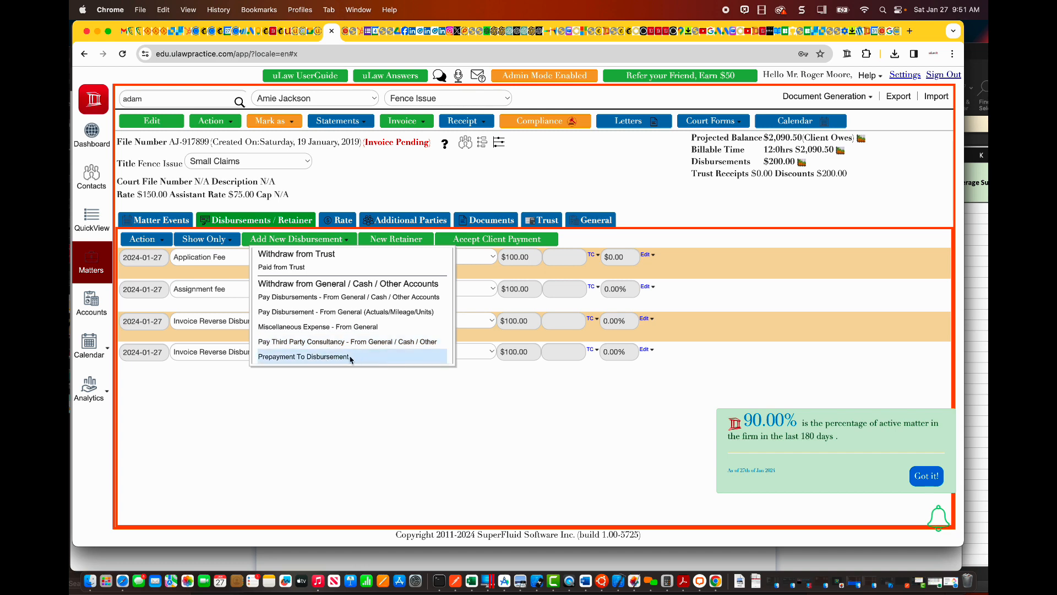
click(366, 342)
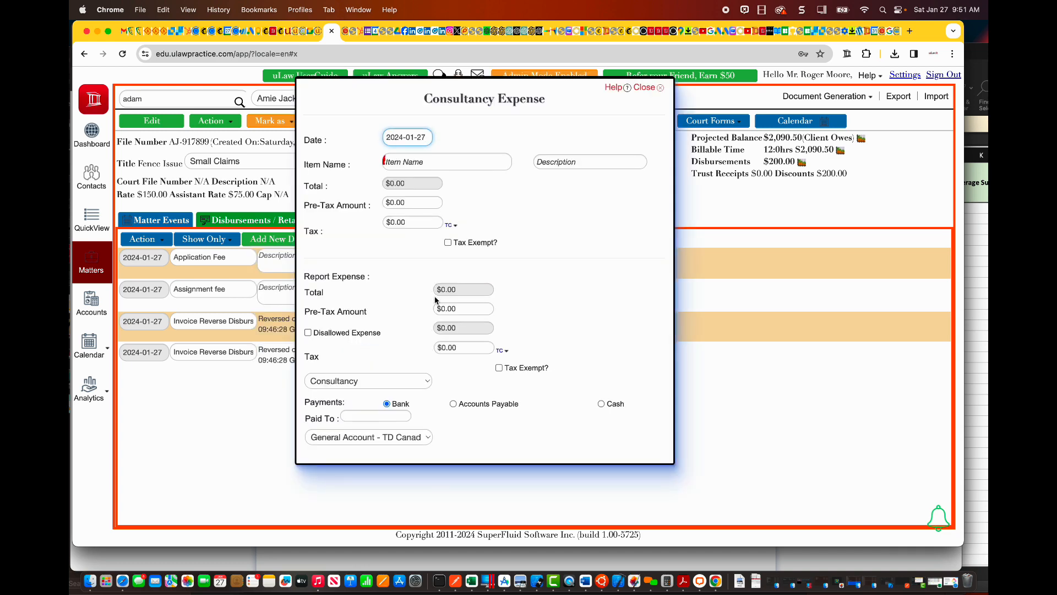
click(647, 88)
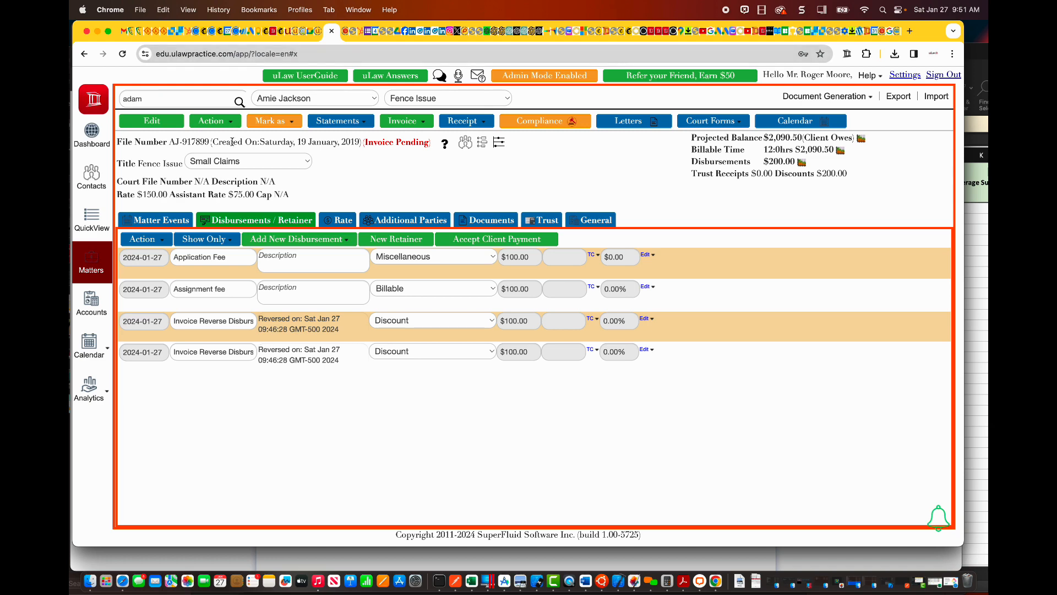
Step: Return to the general account and locate the Client Expense Credit Memo option among its payment actions without starting it
click(86, 320)
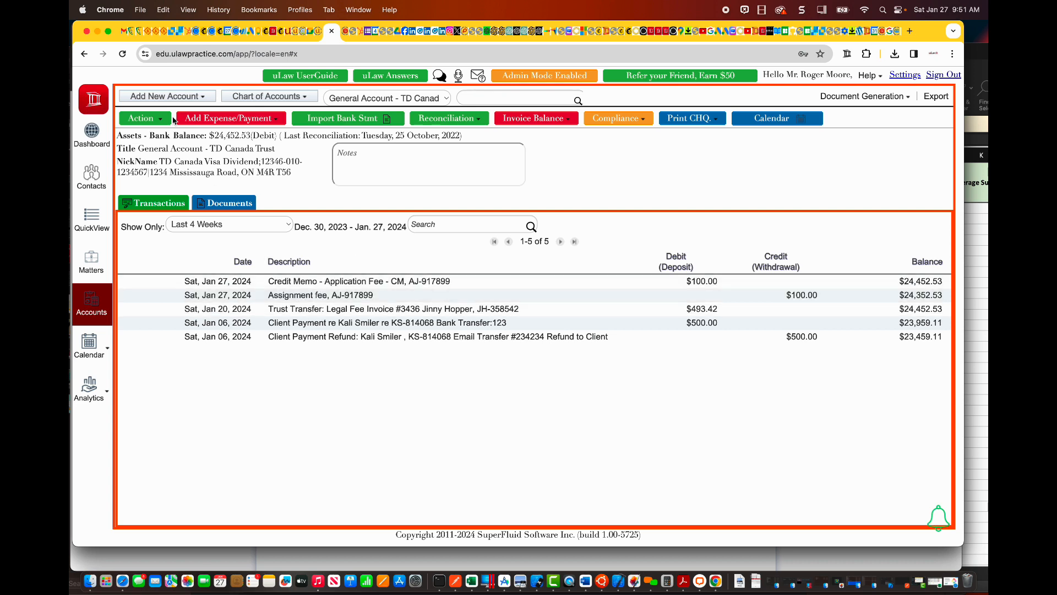
click(156, 120)
mouse_move(160, 179)
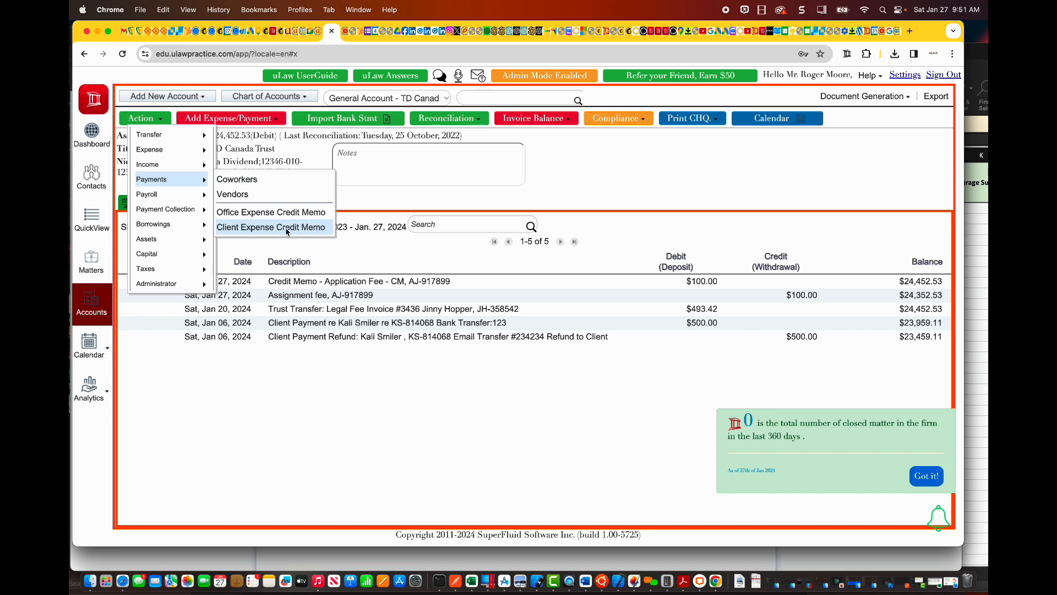
click(357, 405)
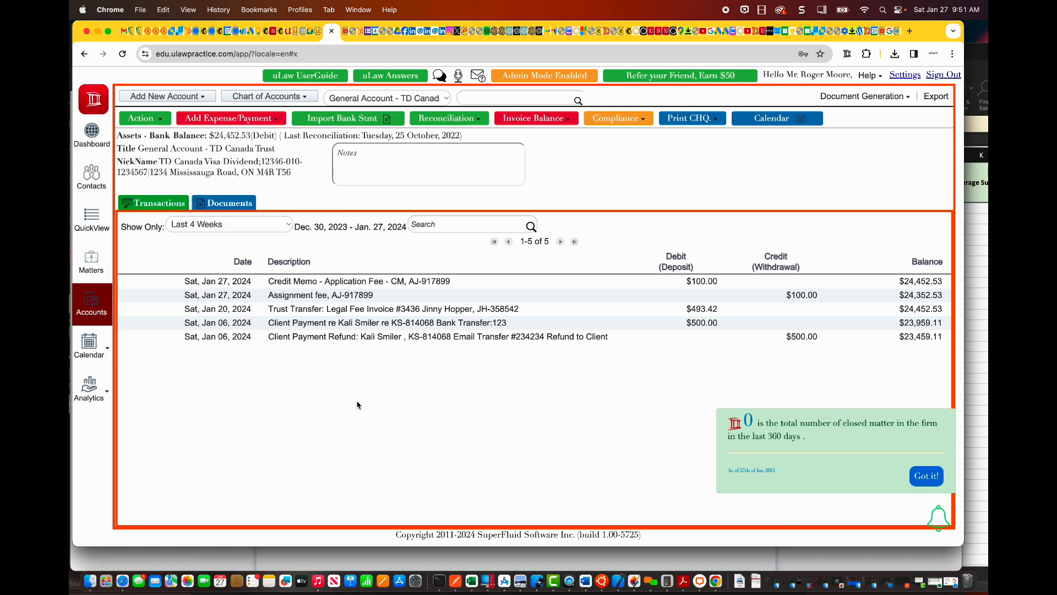